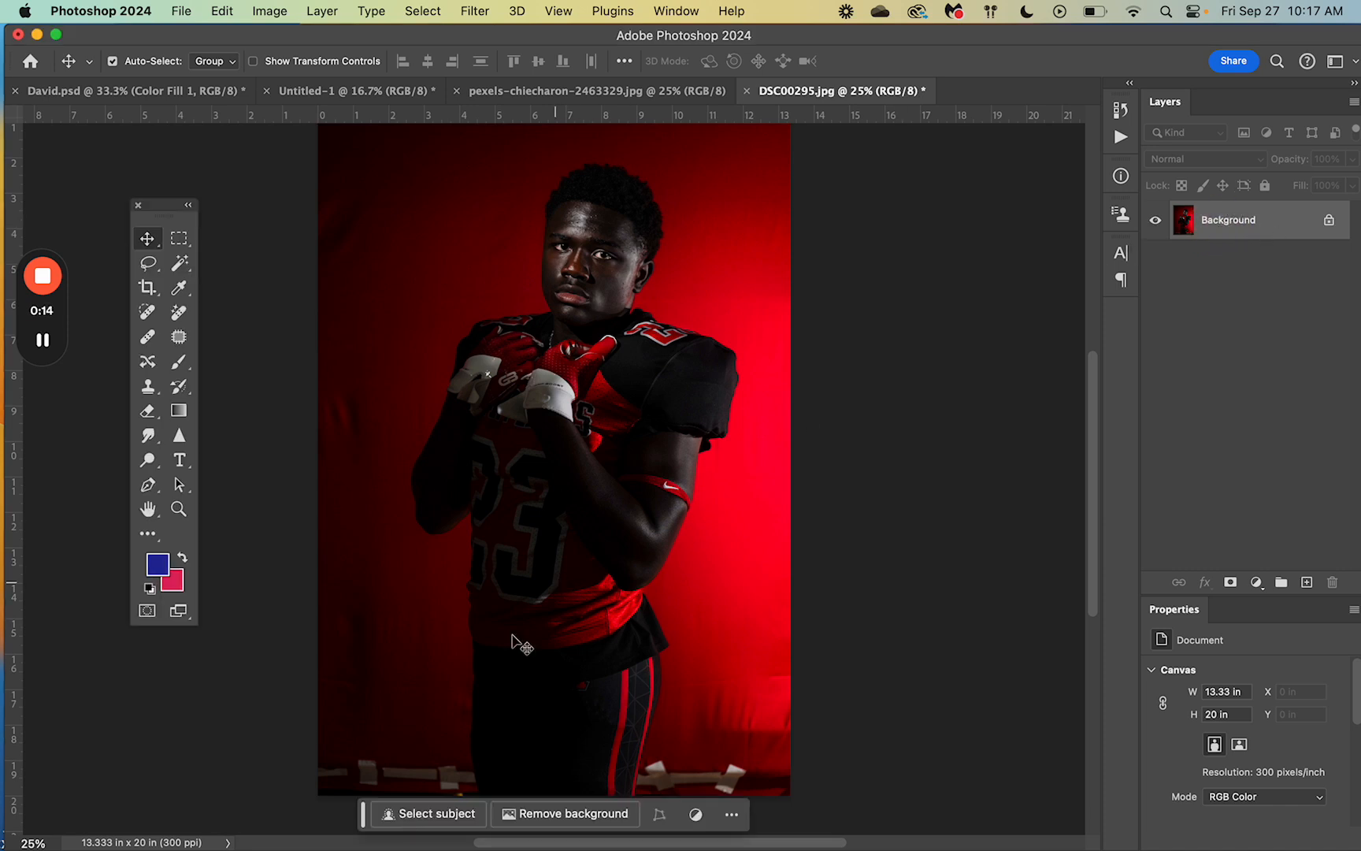
Step: Select the football player as the subject of the red-background photo
{"action": "left_click", "coordinate": [426, 813]}
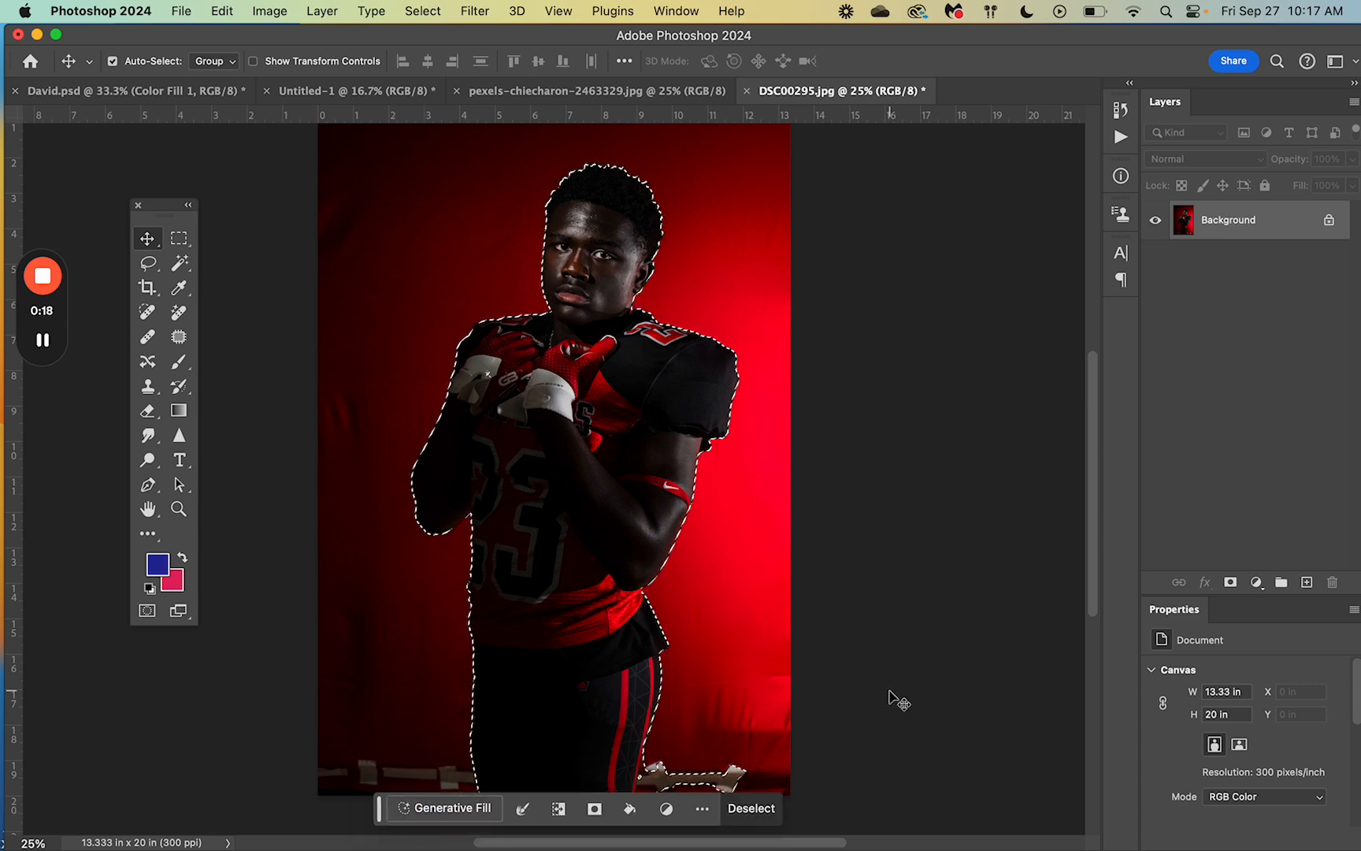
{"action": "scroll", "coordinate": [898, 699], "scroll_direction": "down", "scroll_amount": 1}
{"action": "scroll", "coordinate": [898, 700], "scroll_direction": "down", "scroll_amount": 1}
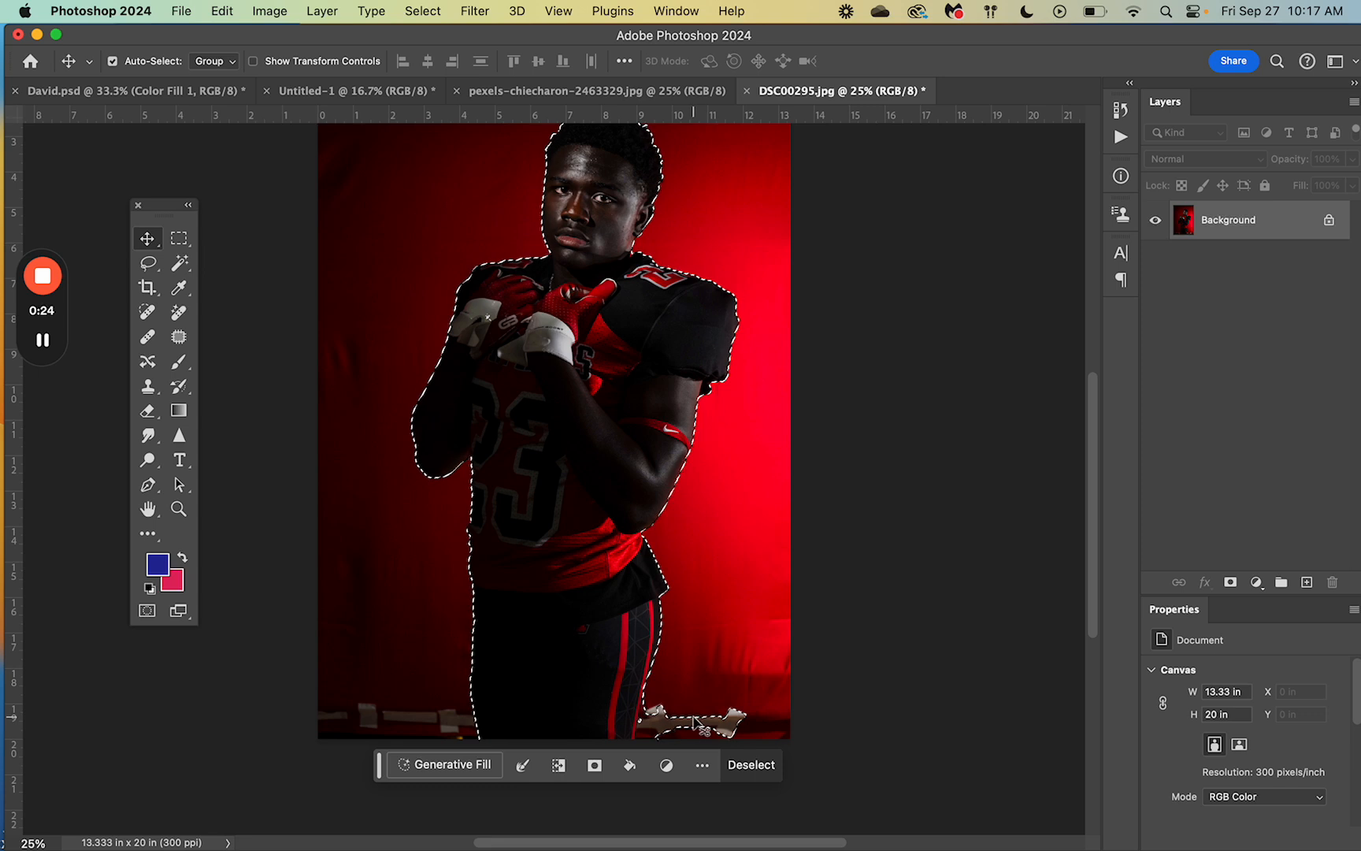
Step: Open Select and Mask for the selection and switch the view mode to Marching Ants
{"action": "left_click", "coordinate": [526, 766]}
{"action": "left_click", "coordinate": [526, 766]}
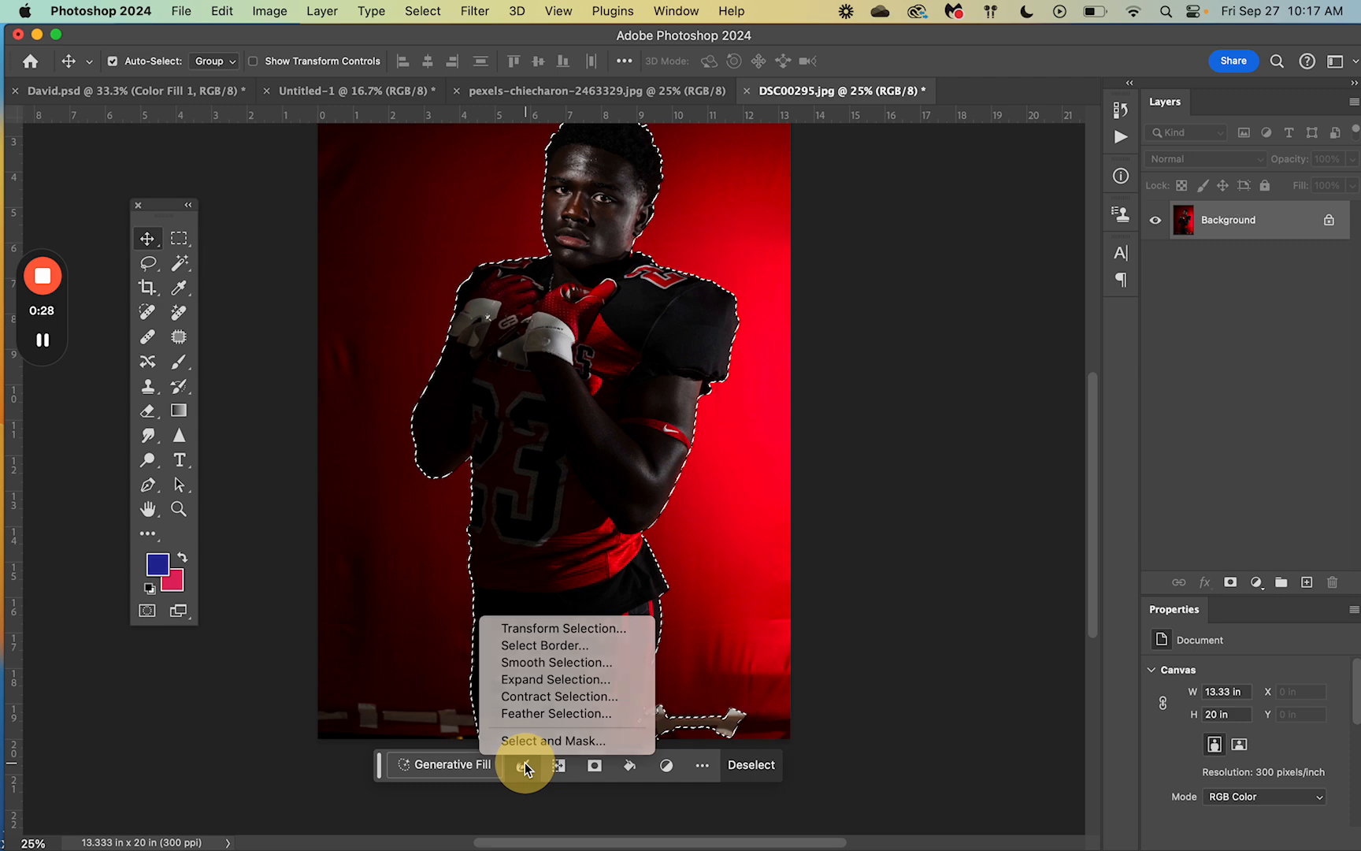
{"action": "left_click", "coordinate": [526, 766]}
{"action": "left_click", "coordinate": [528, 738]}
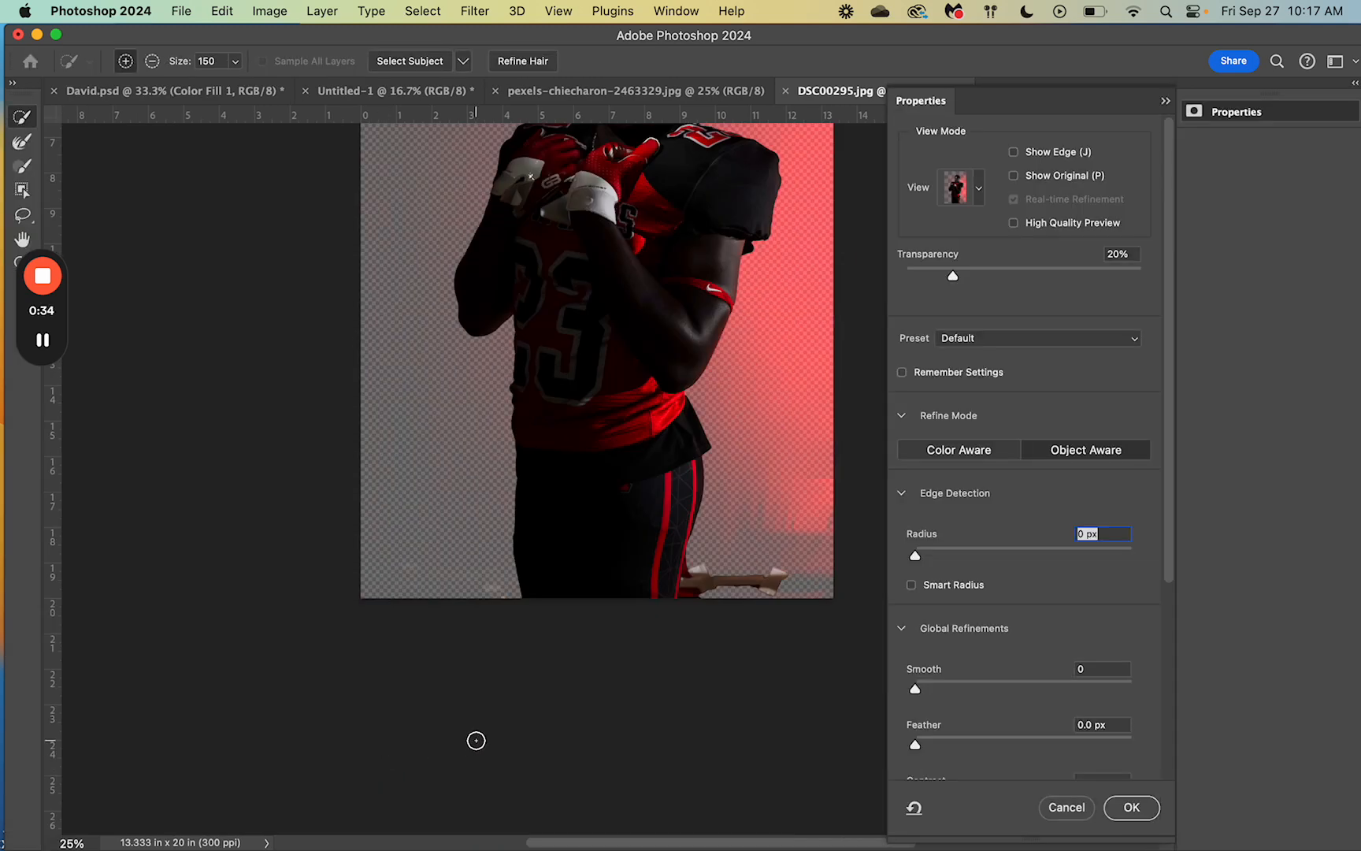
{"action": "scroll", "coordinate": [667, 722], "scroll_direction": "up", "scroll_amount": 5}
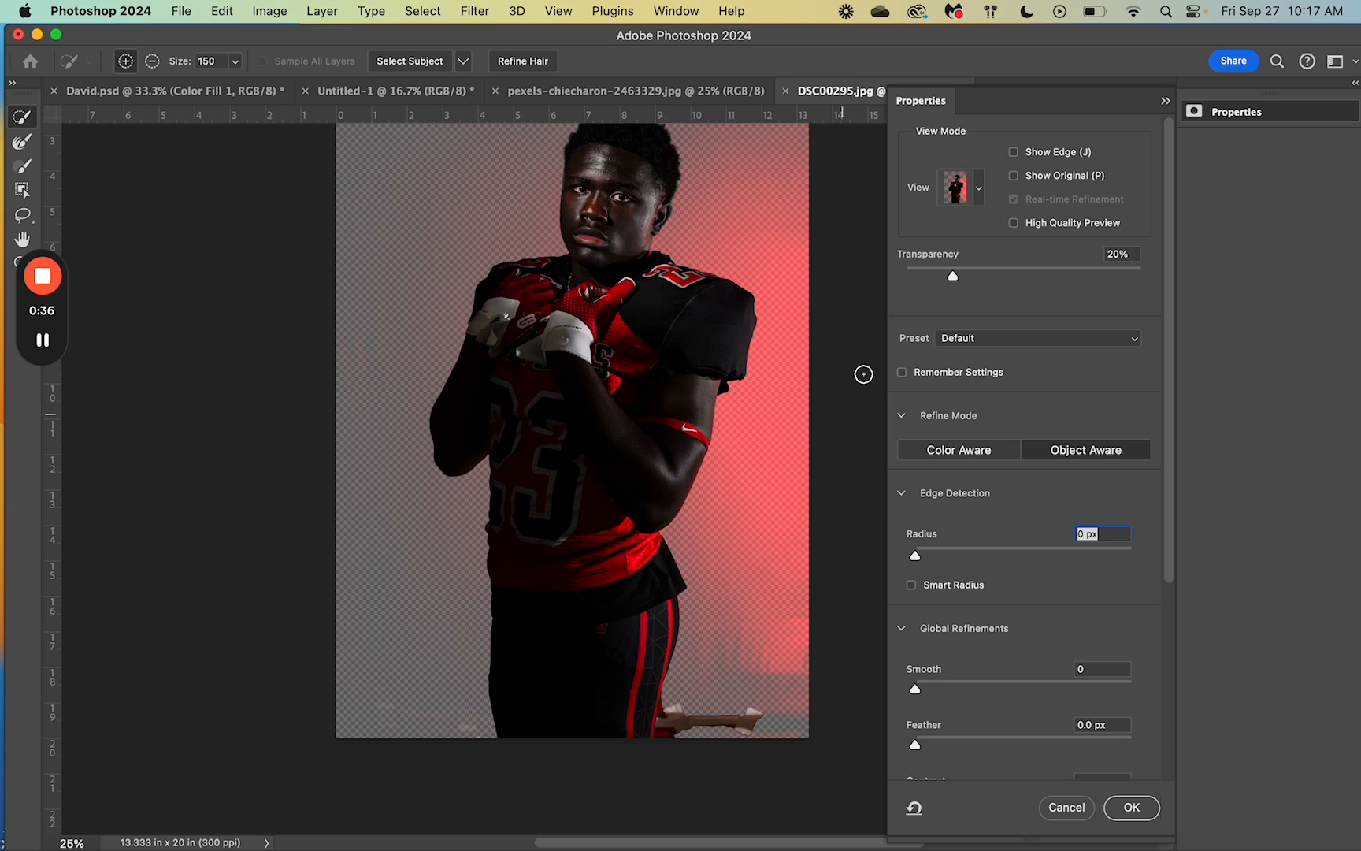
{"action": "left_click", "coordinate": [980, 190]}
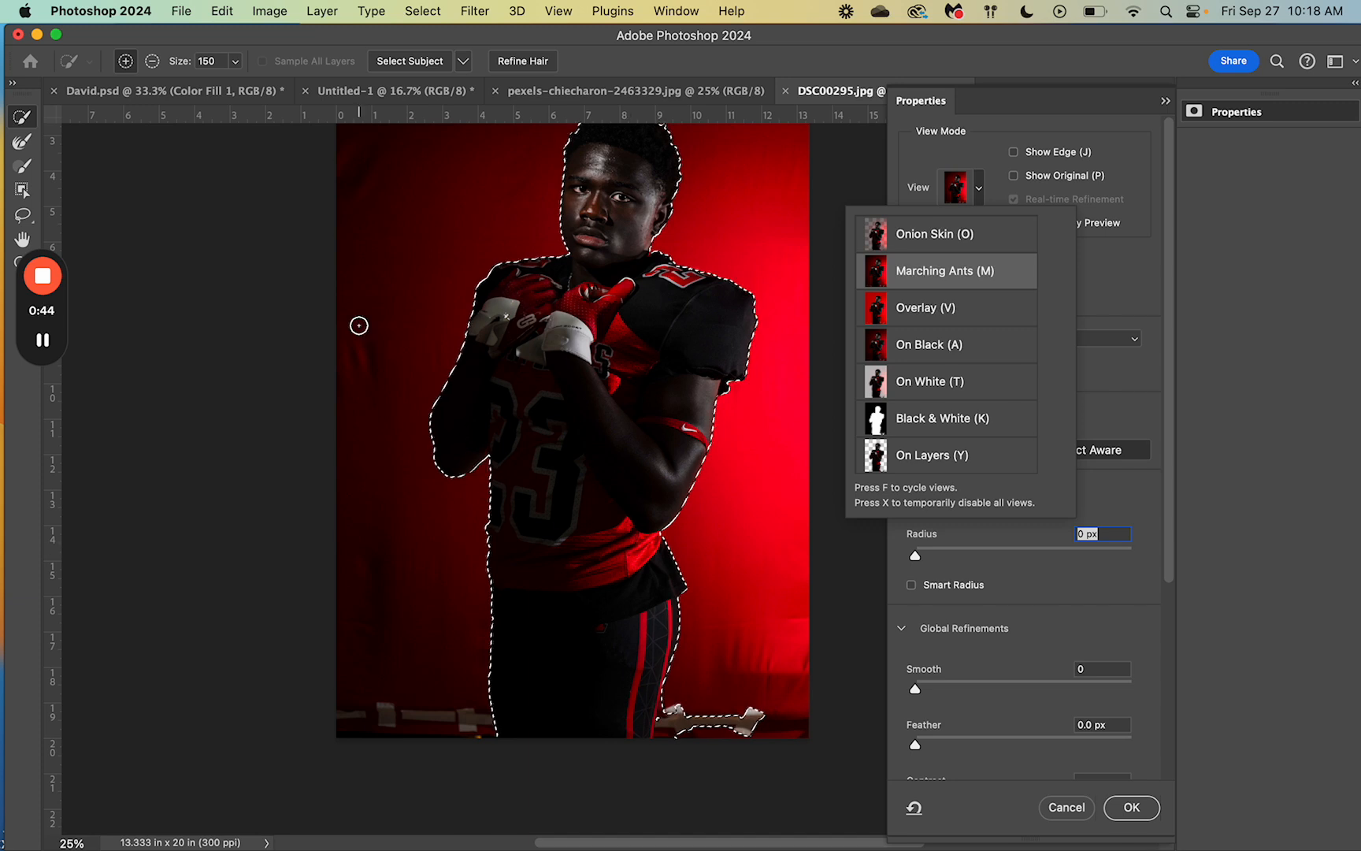
Step: Subtract the prop near the player's feet from the selection with a 250 px brush and apply the refinement
{"action": "left_click", "coordinate": [152, 66]}
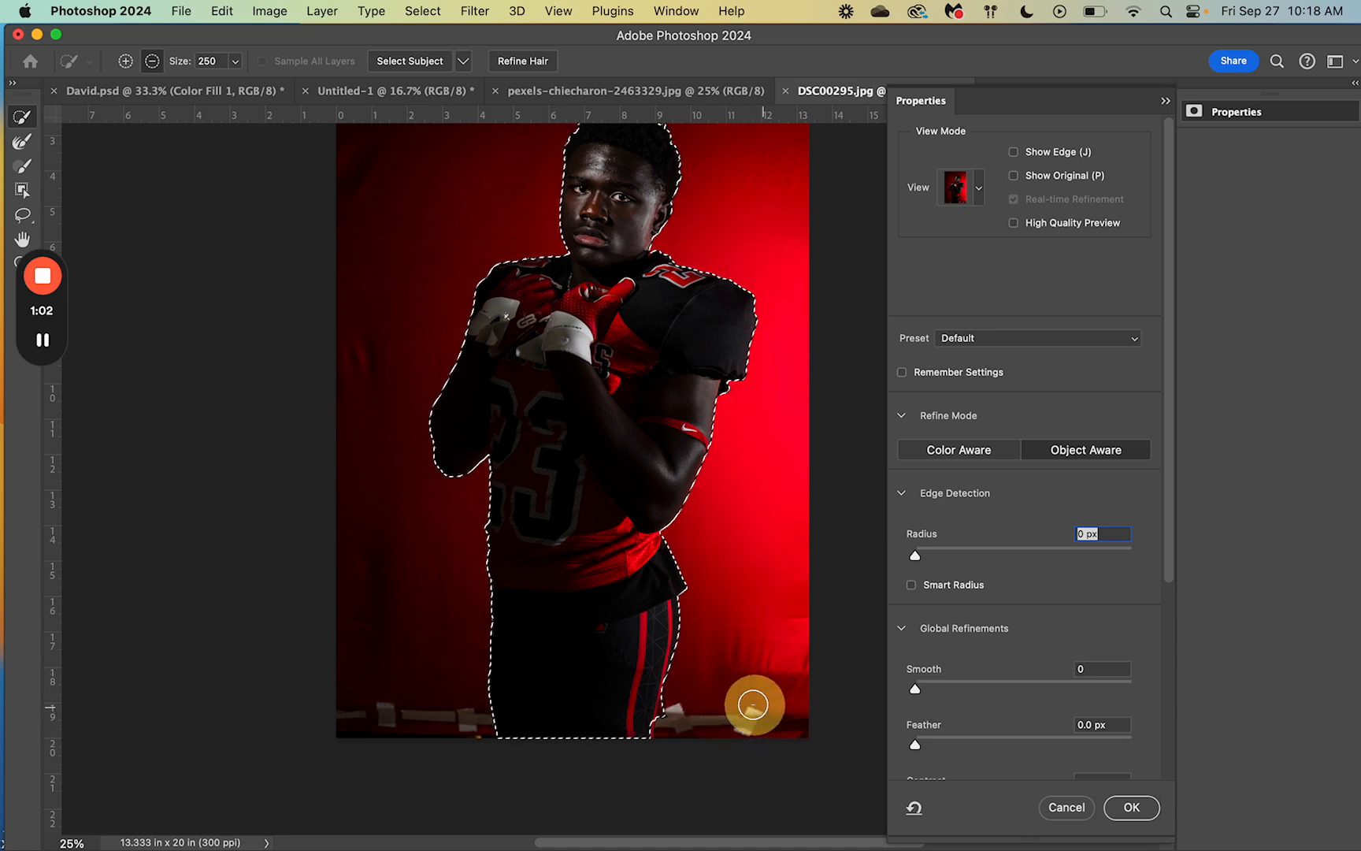
{"action": "left_click", "coordinate": [679, 716]}
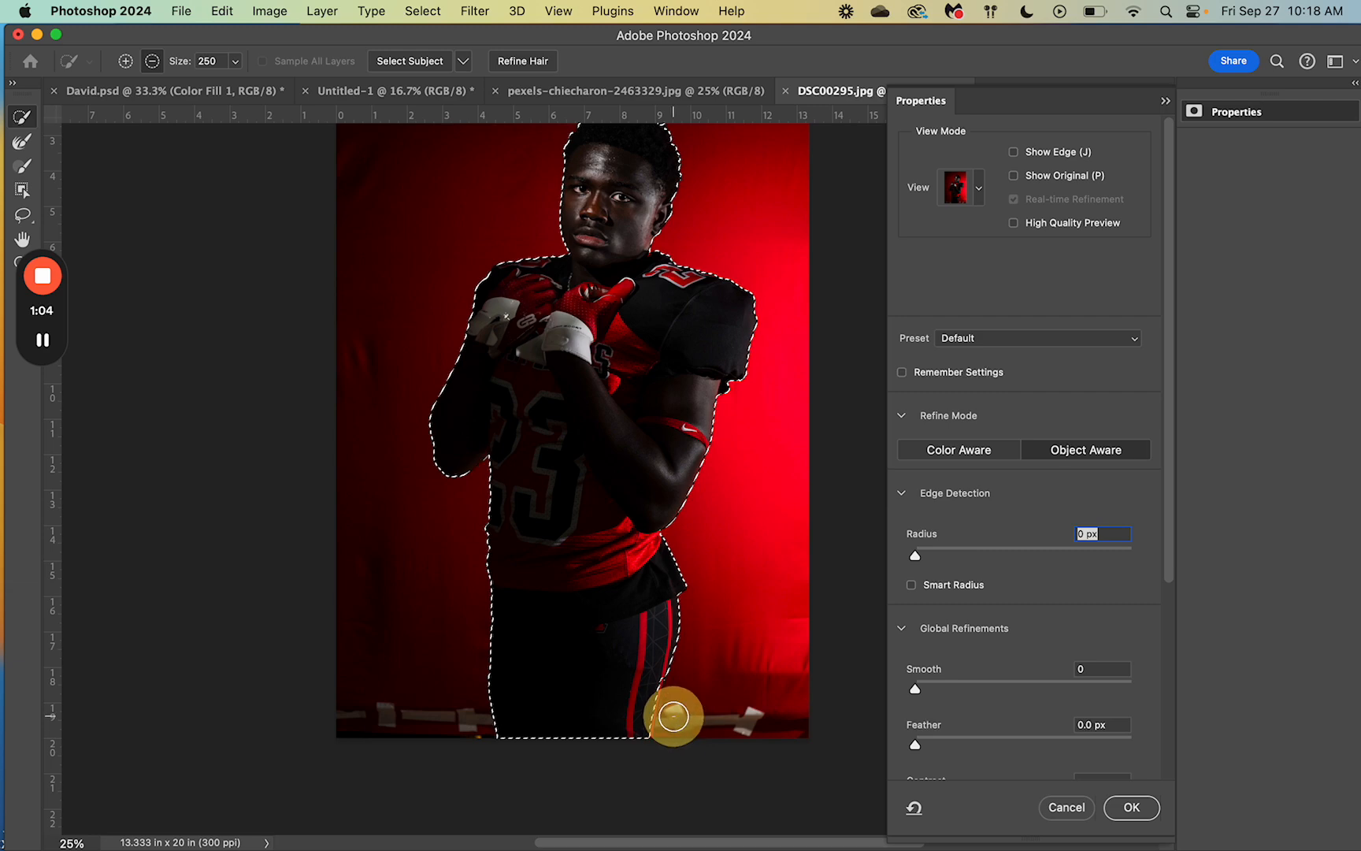
{"action": "scroll", "coordinate": [771, 692], "scroll_direction": "up", "scroll_amount": 4}
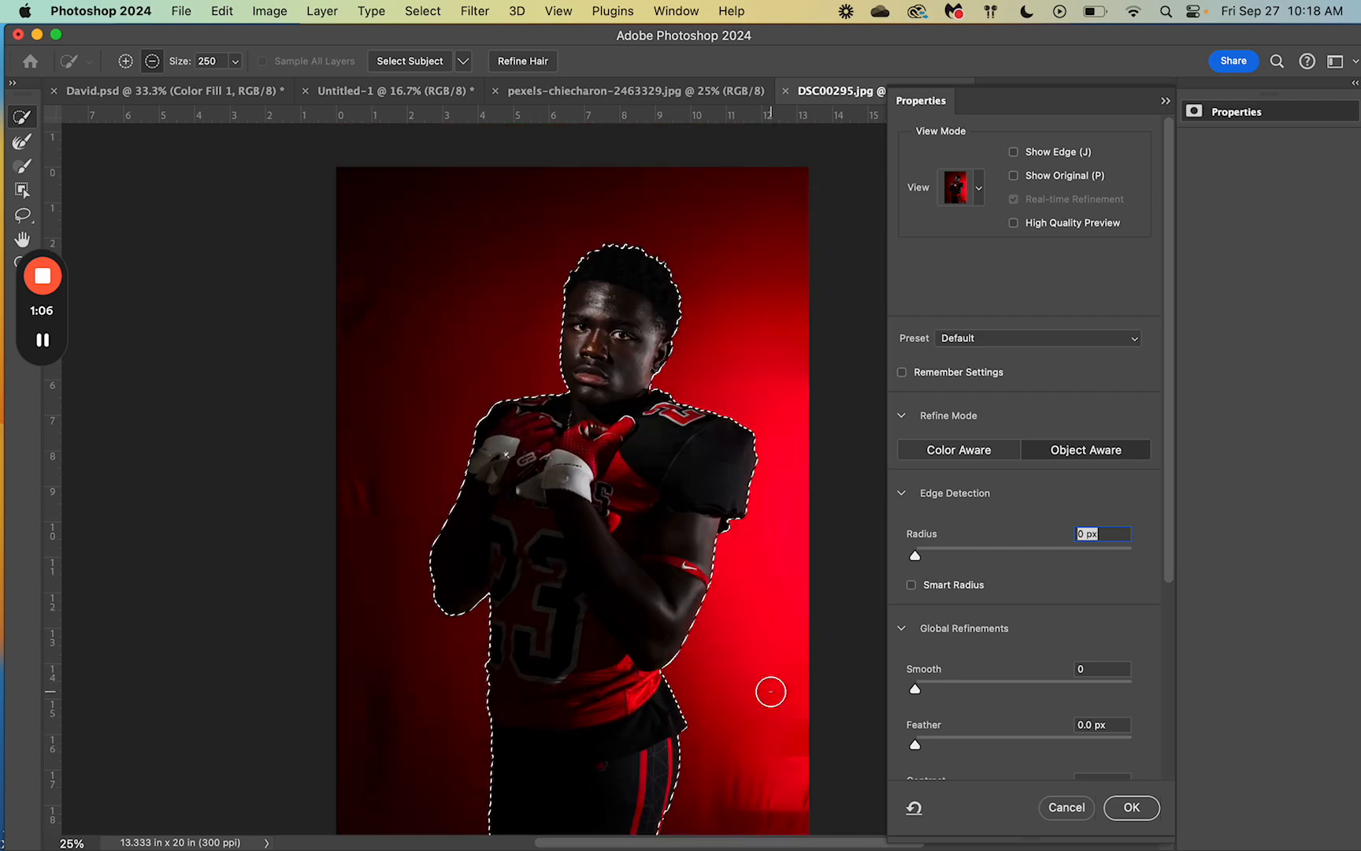
{"action": "scroll", "coordinate": [668, 482], "scroll_direction": "up", "scroll_amount": 5}
{"action": "scroll", "coordinate": [668, 483], "scroll_direction": "up", "scroll_amount": 2}
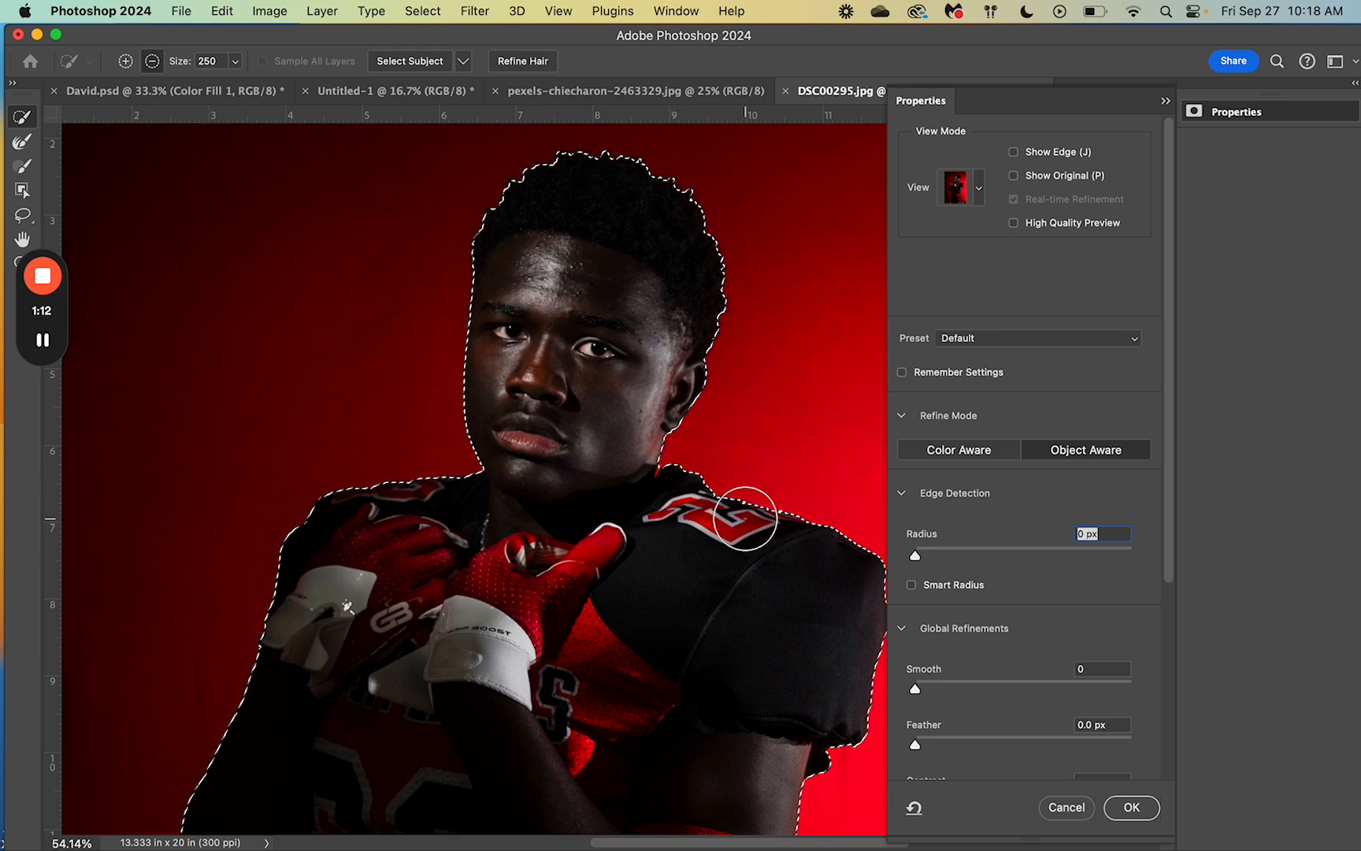
{"action": "scroll", "coordinate": [675, 481], "scroll_direction": "down", "scroll_amount": 2}
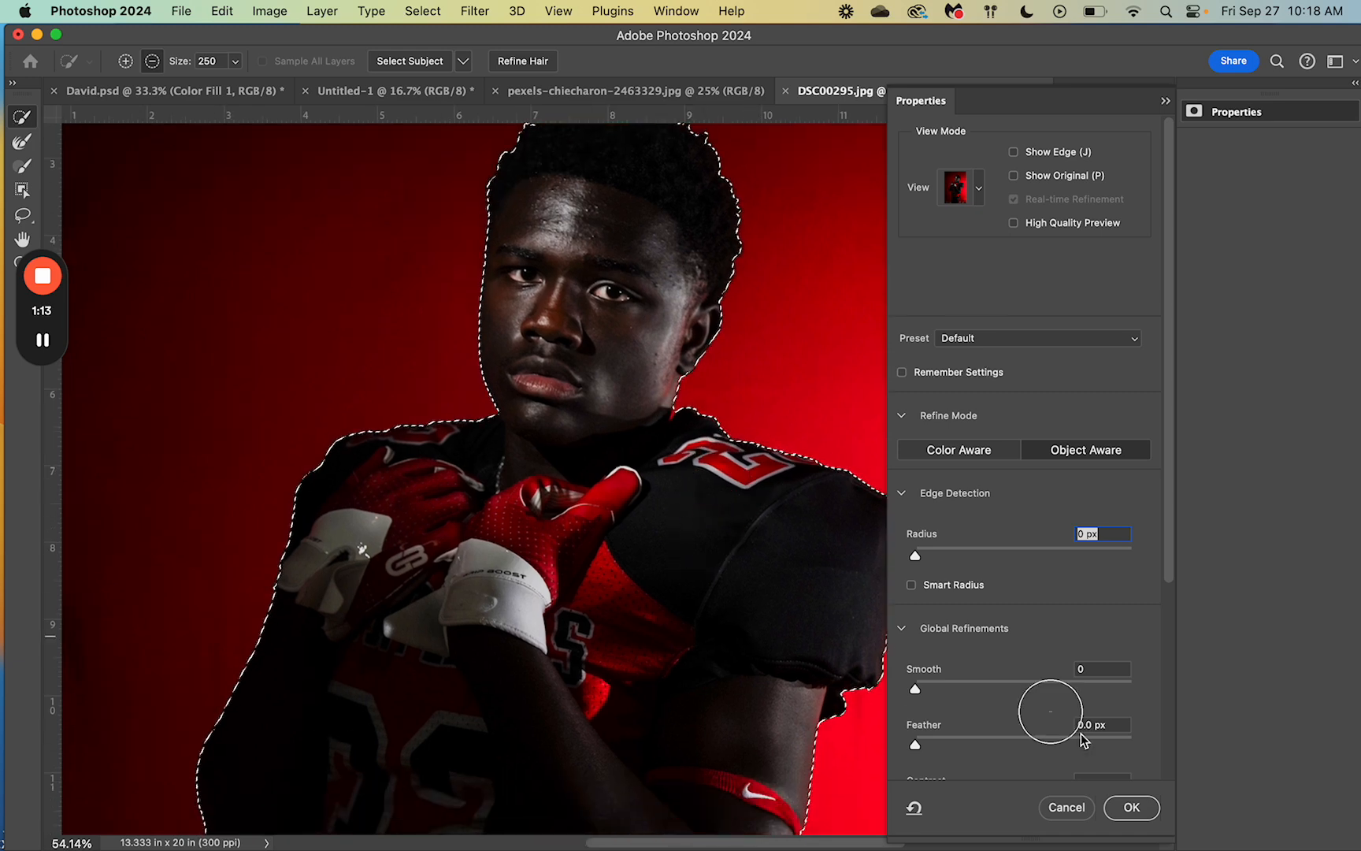
{"action": "left_click", "coordinate": [1131, 806]}
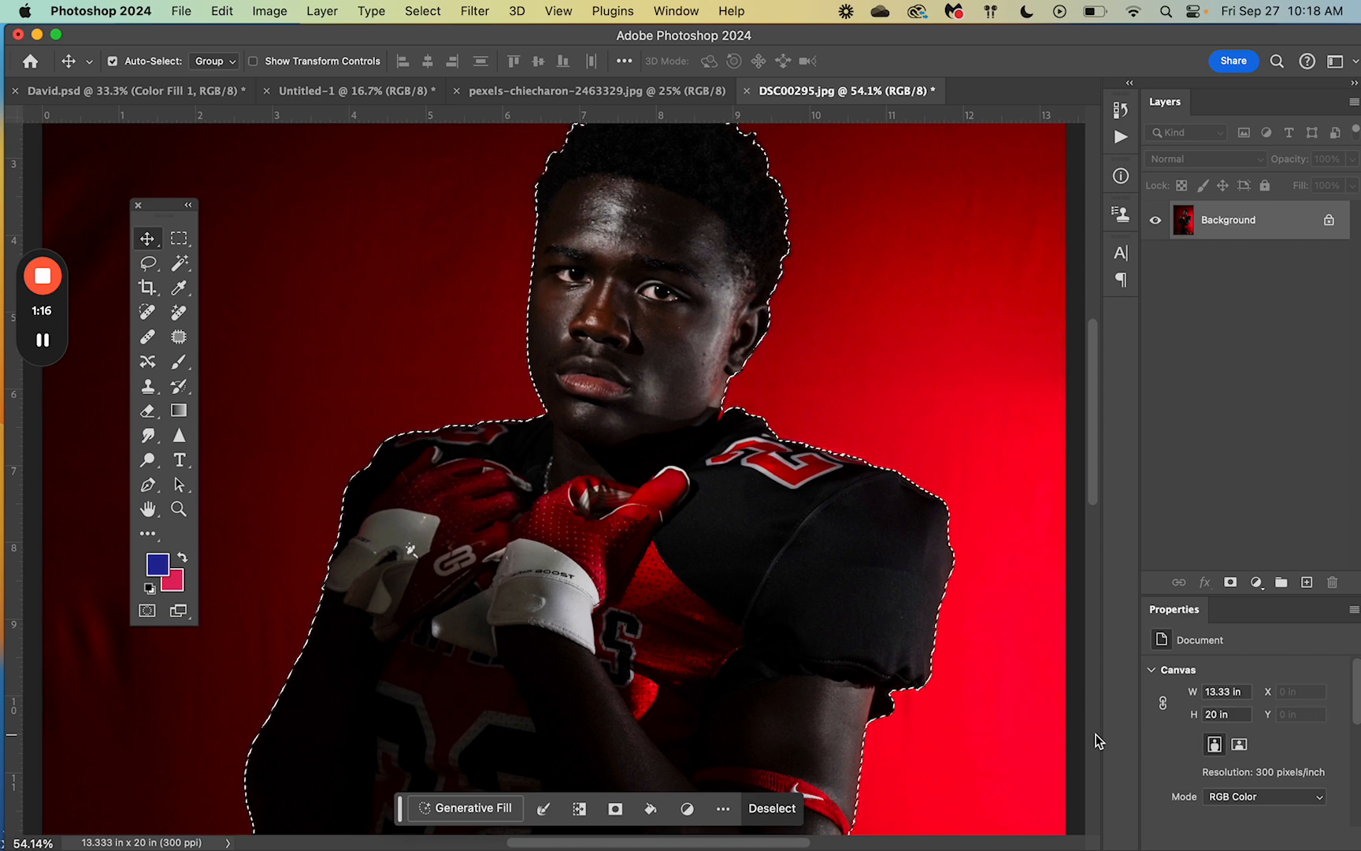
Step: Copy the selected player, paste him into Untitled-1 and move the layer down to about Y 1.03 in
{"action": "key", "text": "super+0"}
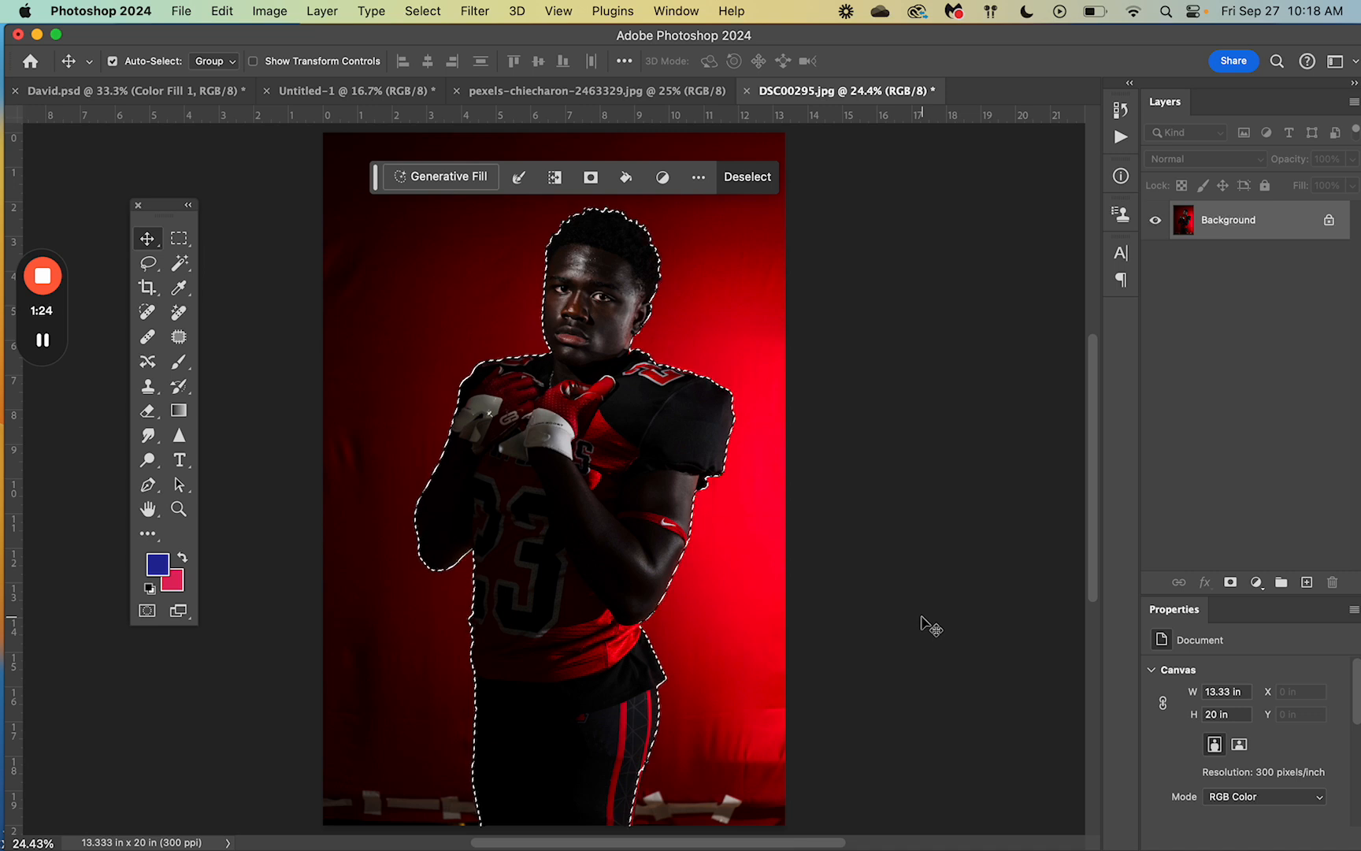
{"action": "key", "text": "super"}
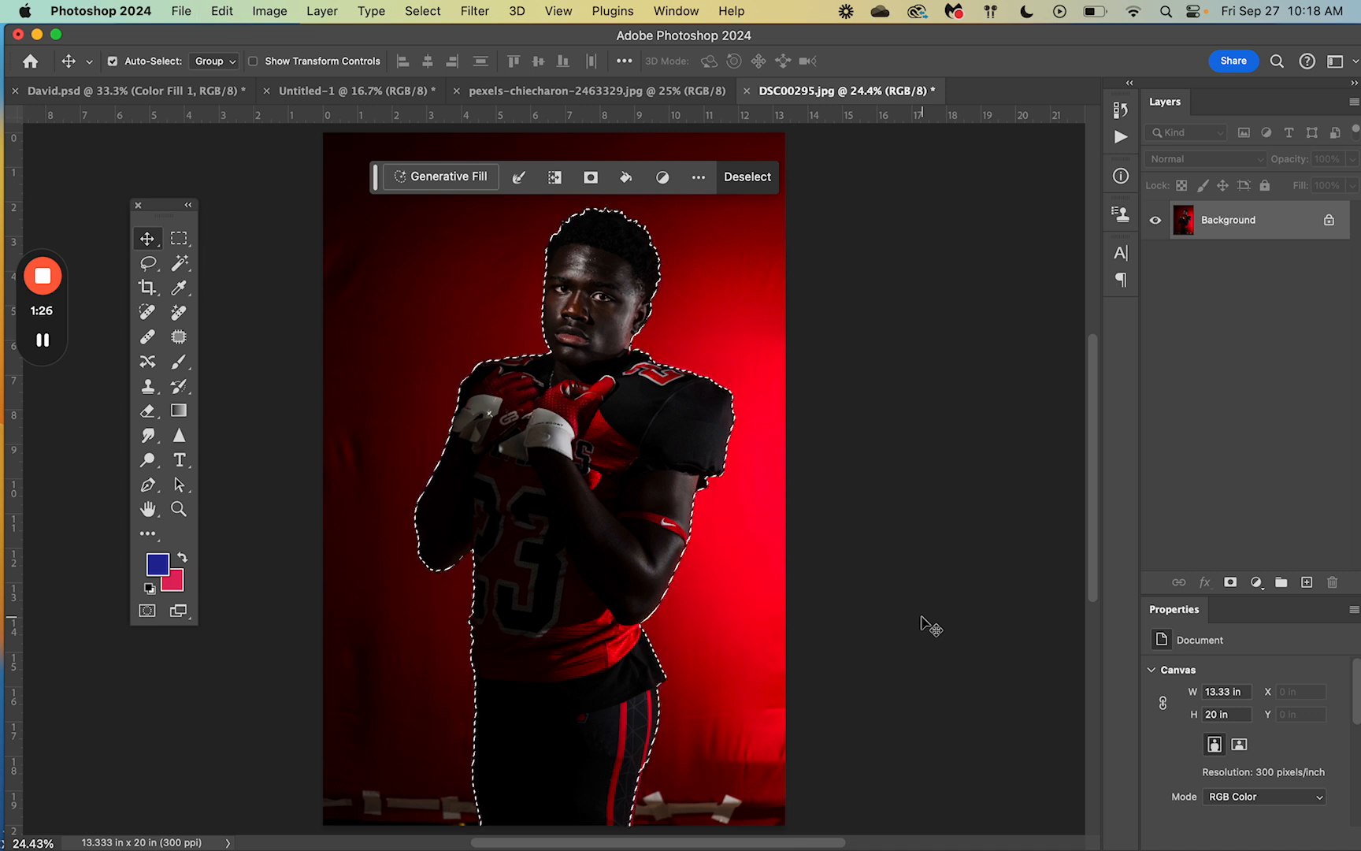
{"action": "left_click", "coordinate": [331, 91]}
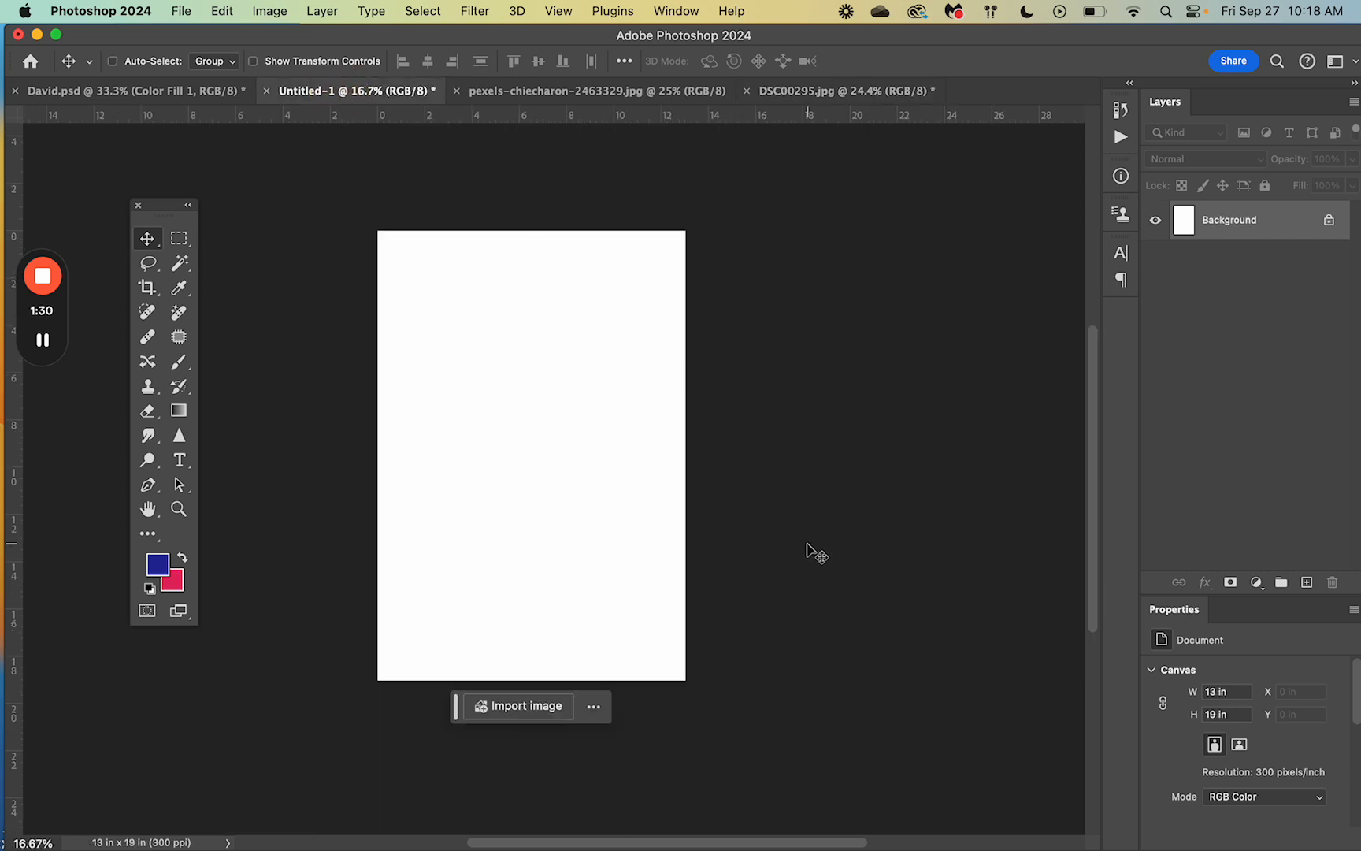
{"action": "key", "text": "super+v"}
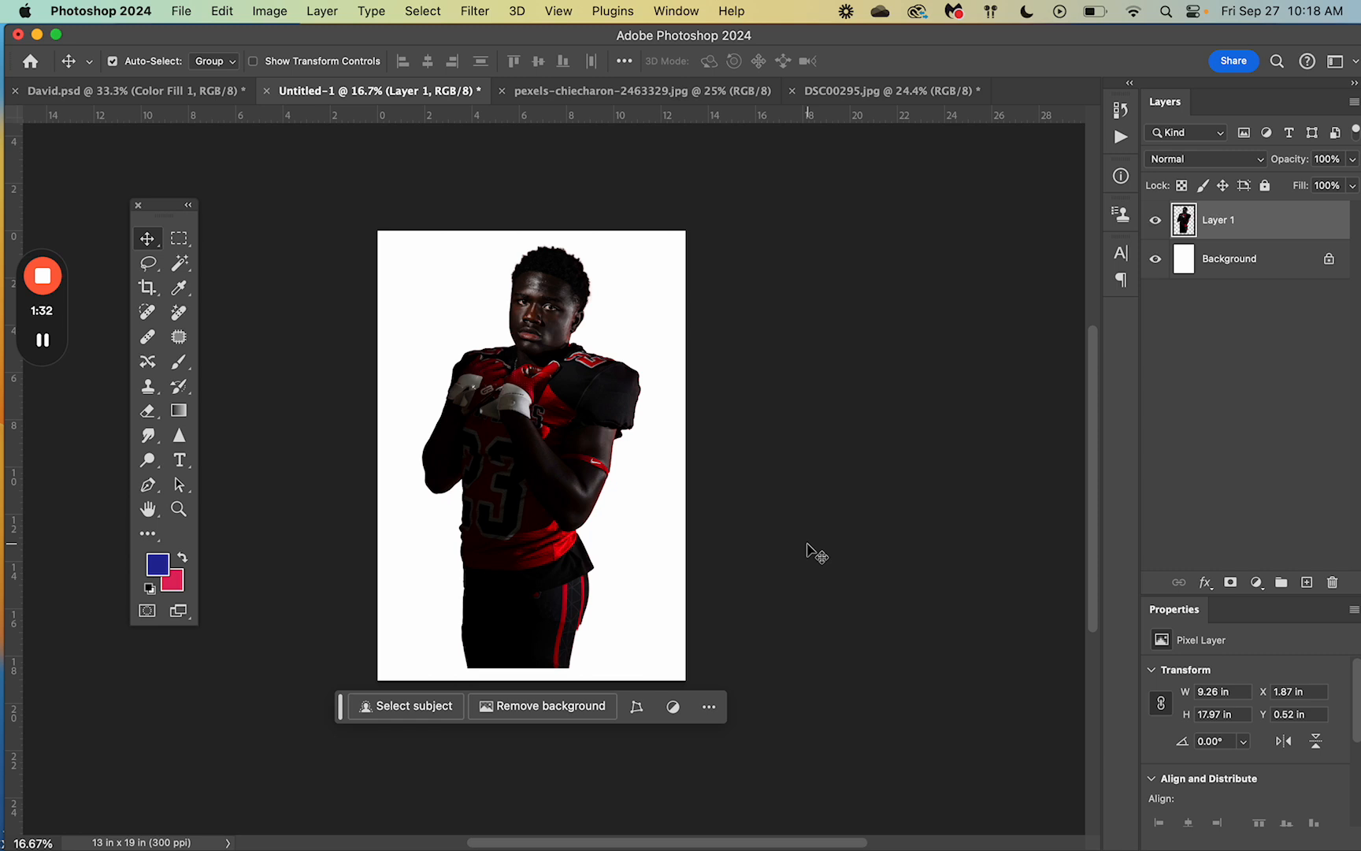
{"action": "left_click", "coordinate": [589, 440]}
{"action": "left_click_drag", "start_coordinate": [544, 455], "coordinate": [550, 467]}
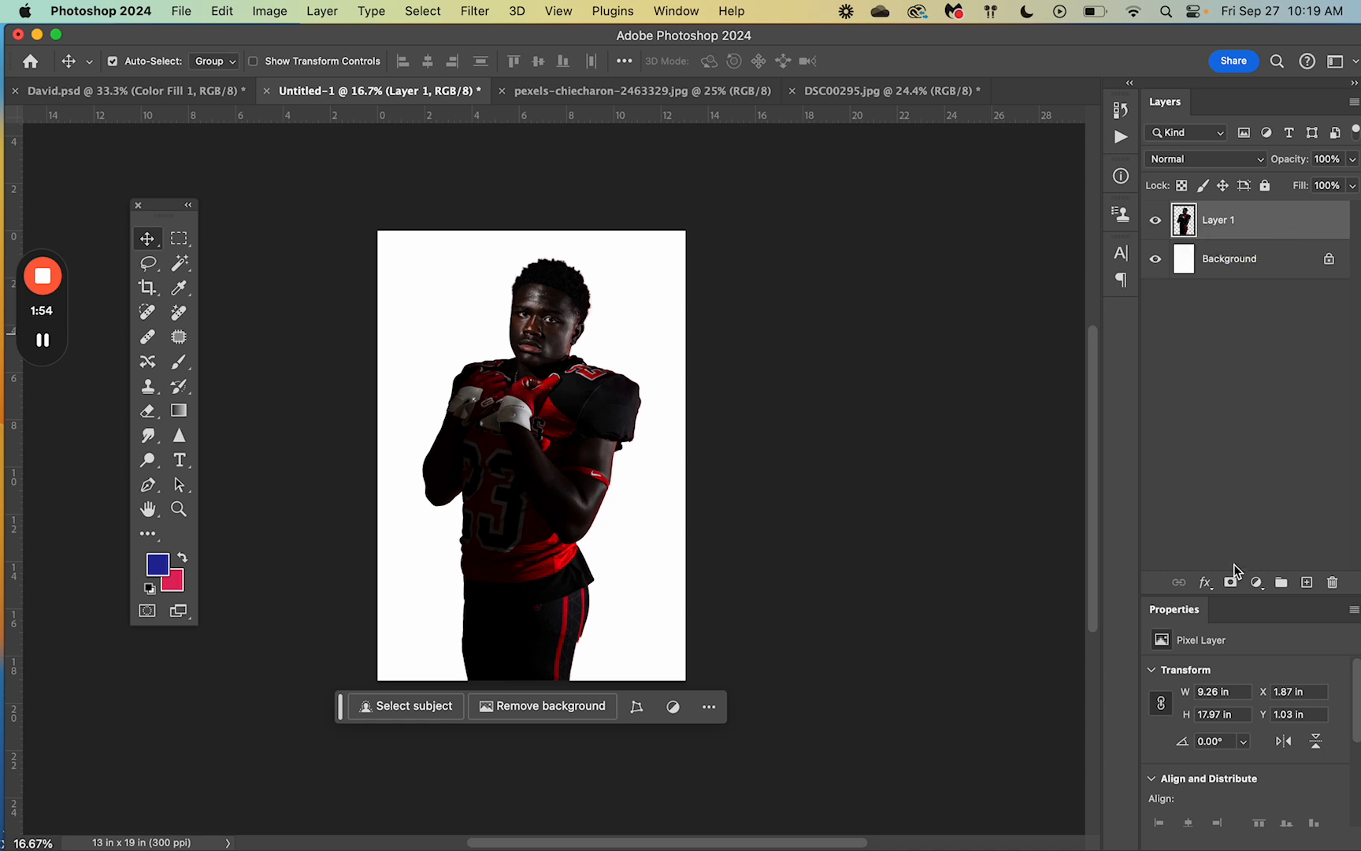
Step: Add a layer mask to the player layer and choose the Soft Round brush
{"action": "left_click", "coordinate": [1231, 584]}
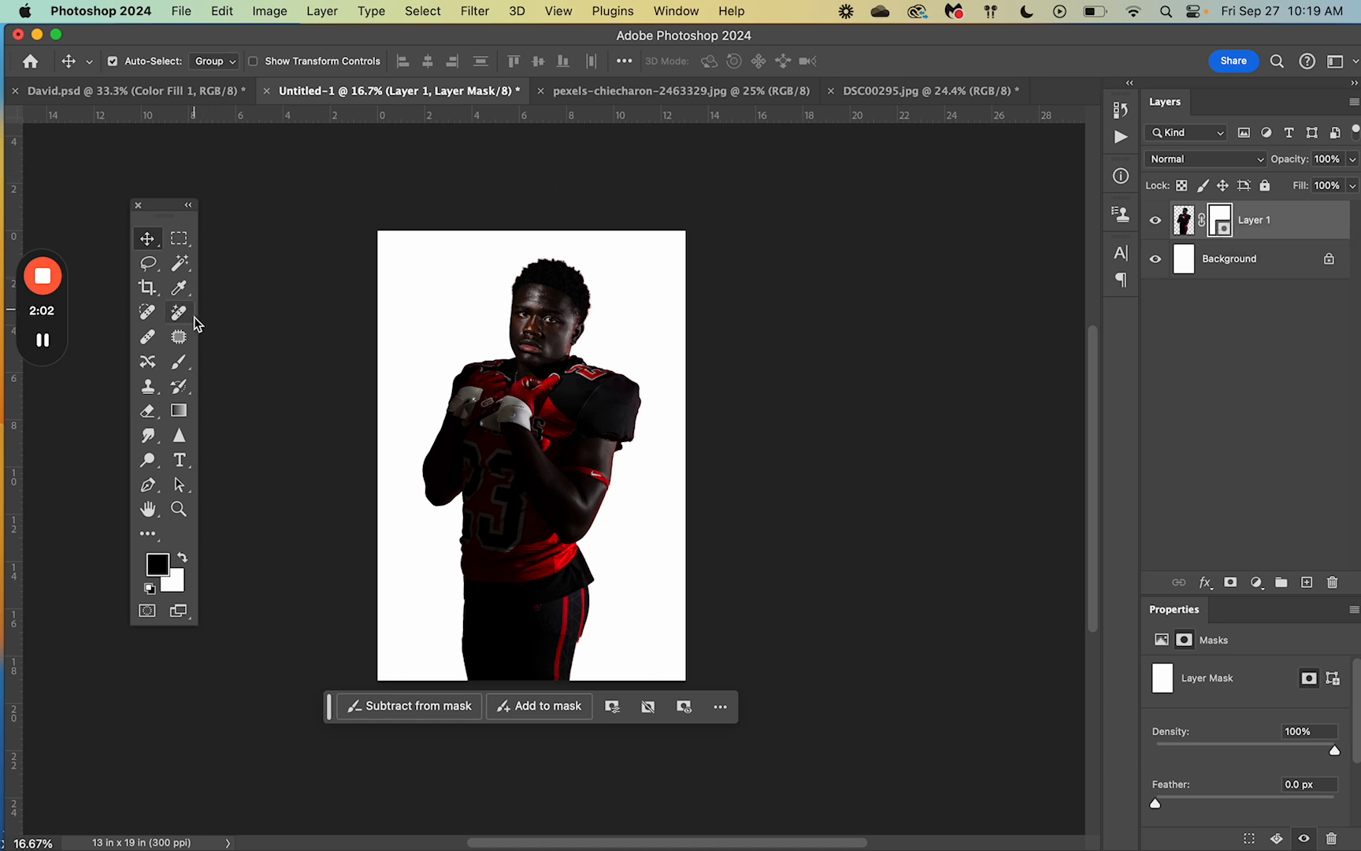
{"action": "left_click", "coordinate": [180, 364]}
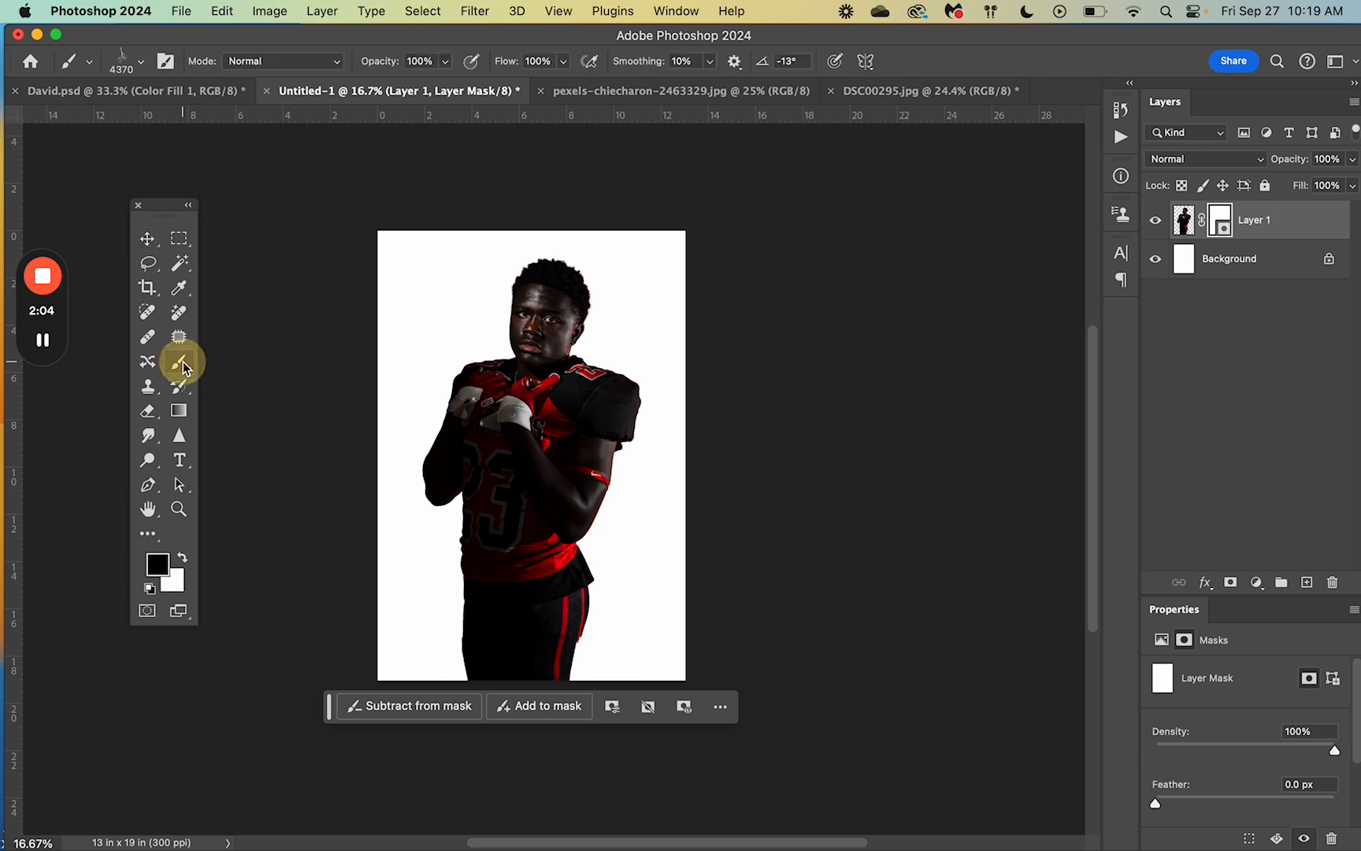
{"action": "left_click", "coordinate": [244, 359]}
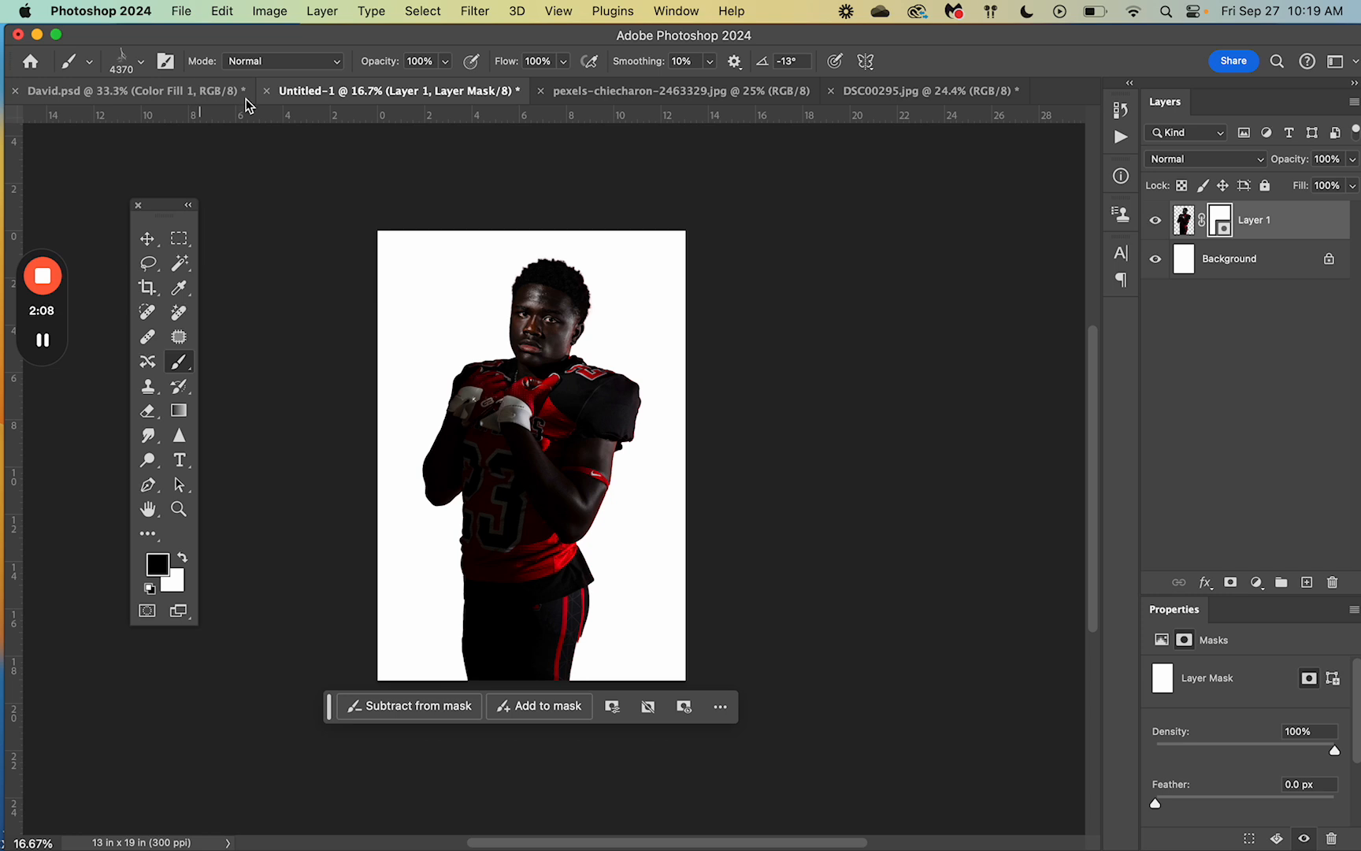
{"action": "left_click", "coordinate": [140, 65]}
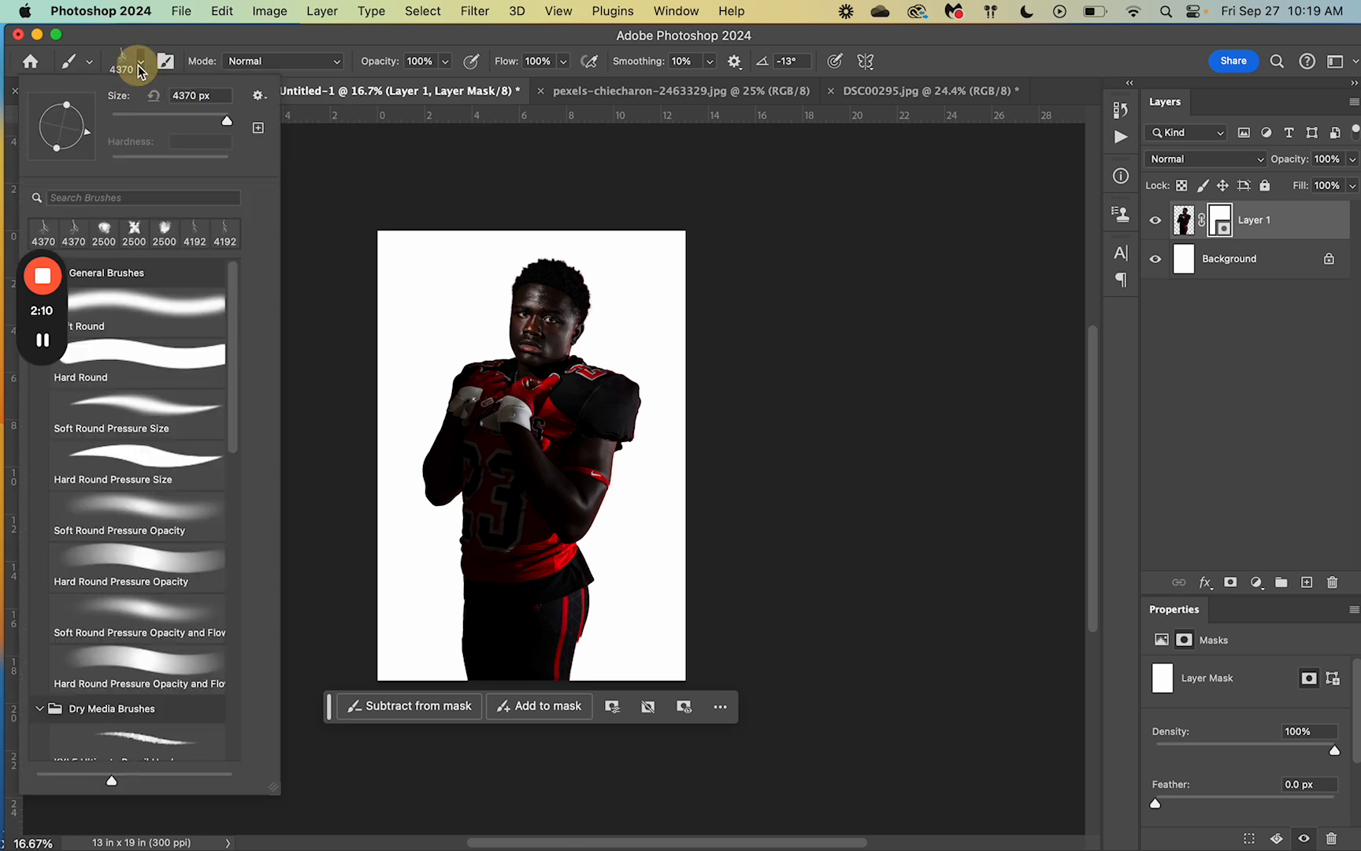
{"action": "left_click", "coordinate": [147, 304]}
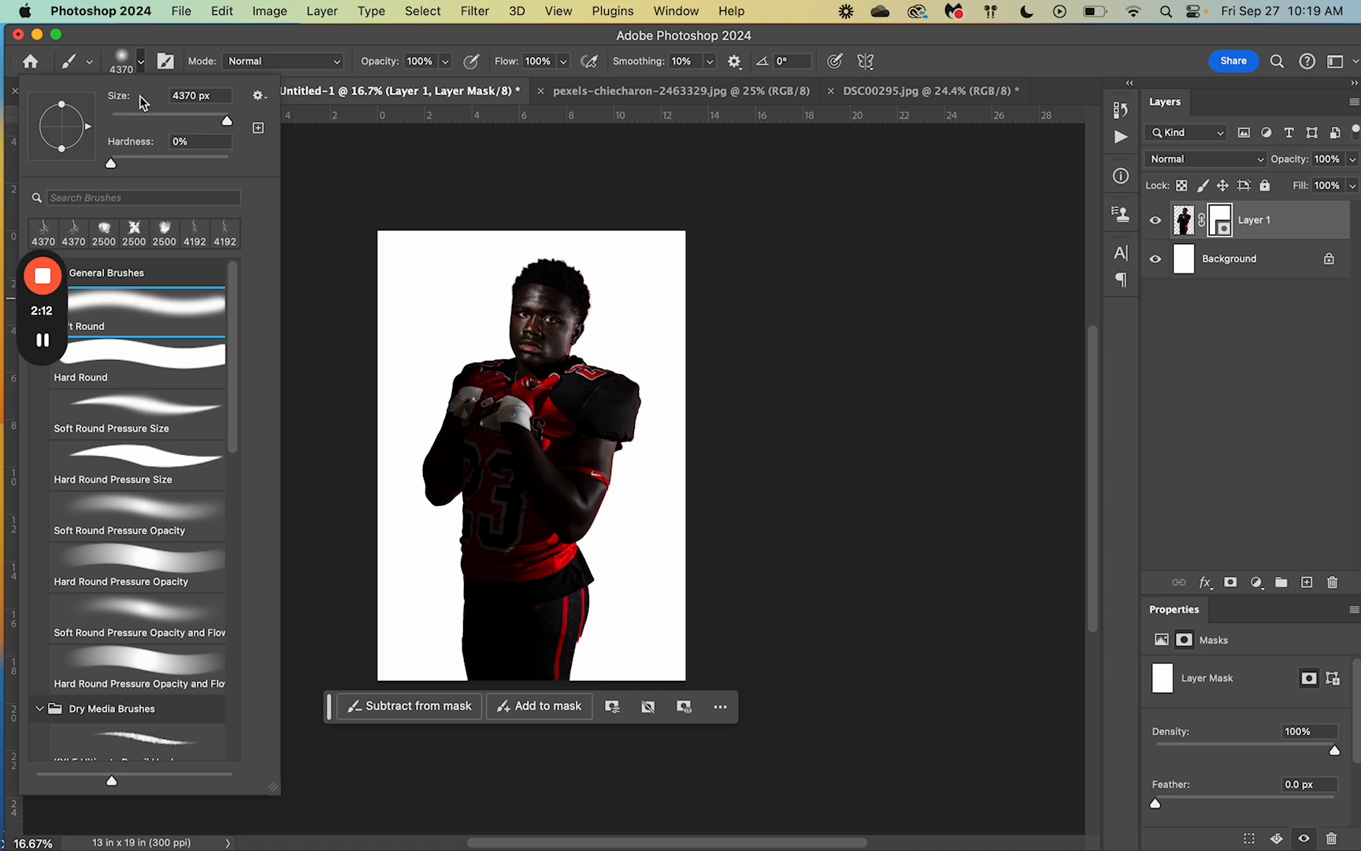
{"action": "left_click", "coordinate": [124, 69]}
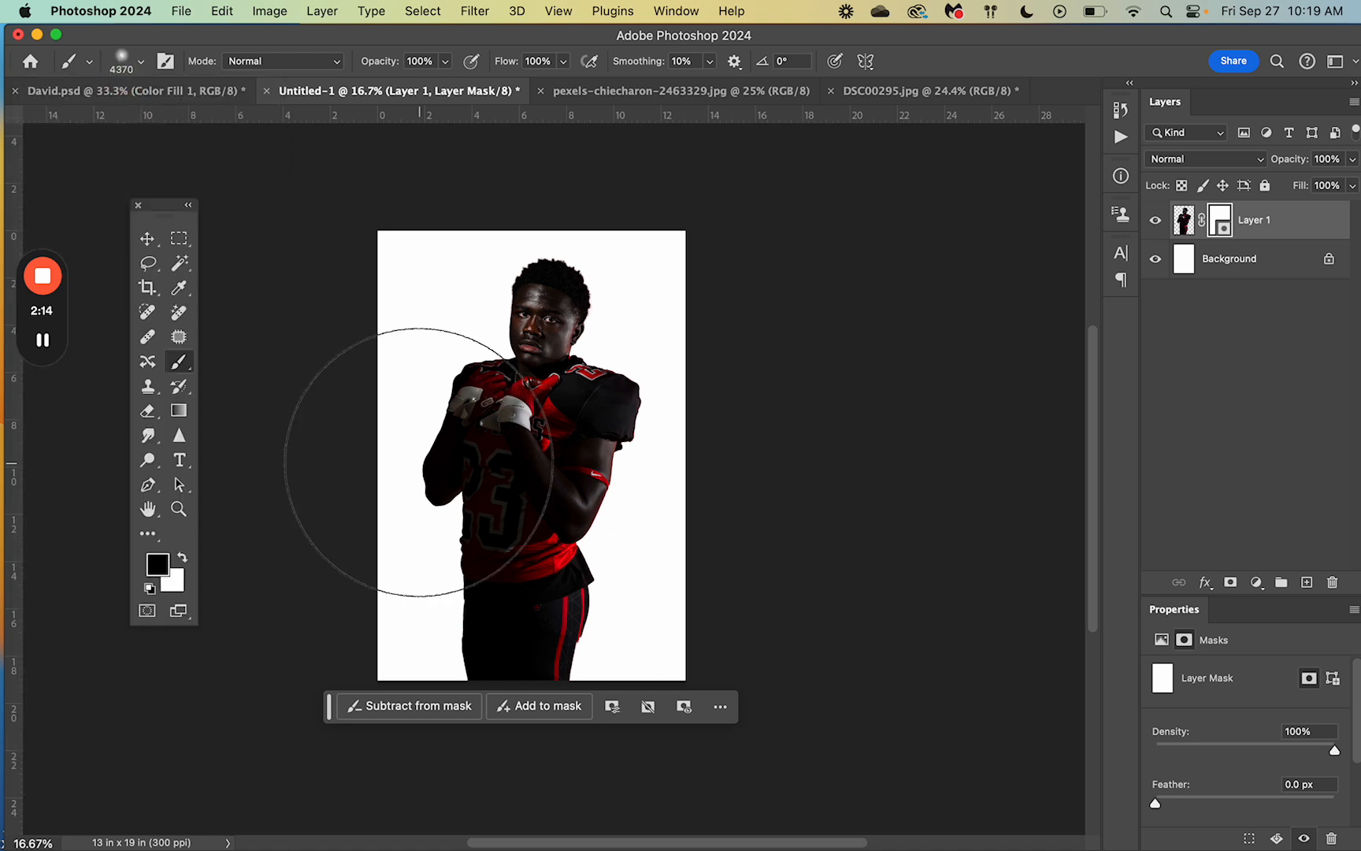
Step: Set the brush to about 1400 px and paint black on the mask to fade out the player's lower body
{"action": "key", "text": "bracketleft"}
{"action": "key", "text": "bracketleft"}
{"action": "key", "text": "bracketleft"}
{"action": "key", "text": "bracketleft"}
{"action": "key", "text": "bracketleft"}
{"action": "key", "text": "bracketleft"}
{"action": "key", "text": "bracketleft"}
{"action": "key", "text": "bracketleft"}
{"action": "key", "text": "bracketleft"}
{"action": "key", "text": "bracketleft"}
{"action": "key", "text": "bracketleft"}
{"action": "key", "text": "bracketleft"}
{"action": "key", "text": "bracketleft"}
{"action": "key", "text": "bracketleft"}
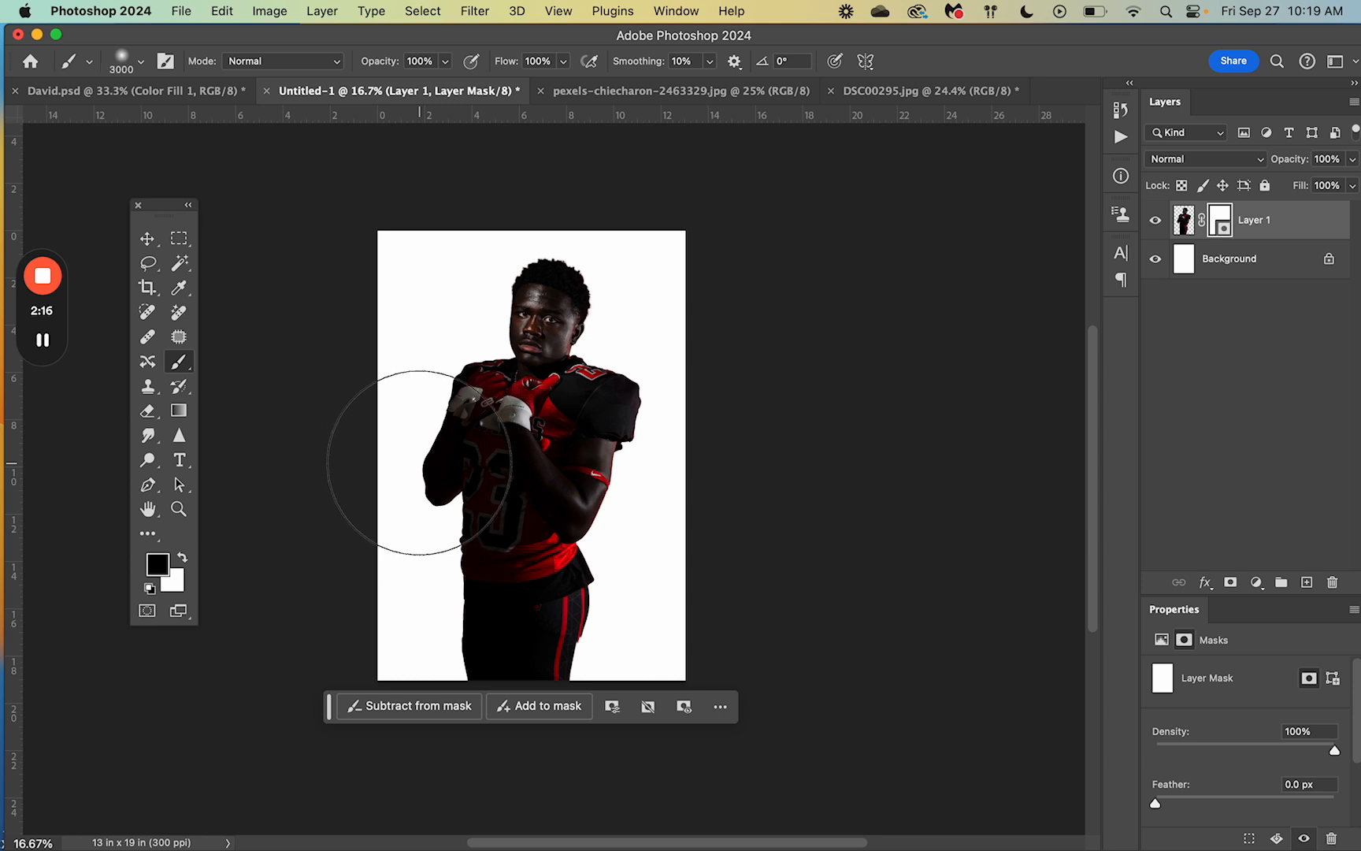
{"action": "key", "text": "bracketleft"}
{"action": "key", "text": "bracketleft"}
{"action": "key", "text": "bracketleft"}
{"action": "key", "text": "bracketleft"}
{"action": "key", "text": "bracketleft"}
{"action": "key", "text": "bracketleft"}
{"action": "key", "text": "bracketleft"}
{"action": "key", "text": "bracketleft"}
{"action": "key", "text": "bracketleft"}
{"action": "key", "text": "bracketleft"}
{"action": "key", "text": "bracketleft"}
{"action": "key", "text": "bracketleft"}
{"action": "key", "text": "bracketleft"}
{"action": "key", "text": "bracketleft"}
{"action": "key", "text": "bracketleft"}
{"action": "key", "text": "bracketleft"}
{"action": "key", "text": "bracketleft"}
{"action": "key", "text": "bracketleft"}
{"action": "key", "text": "bracketleft"}
{"action": "key", "text": "bracketleft"}
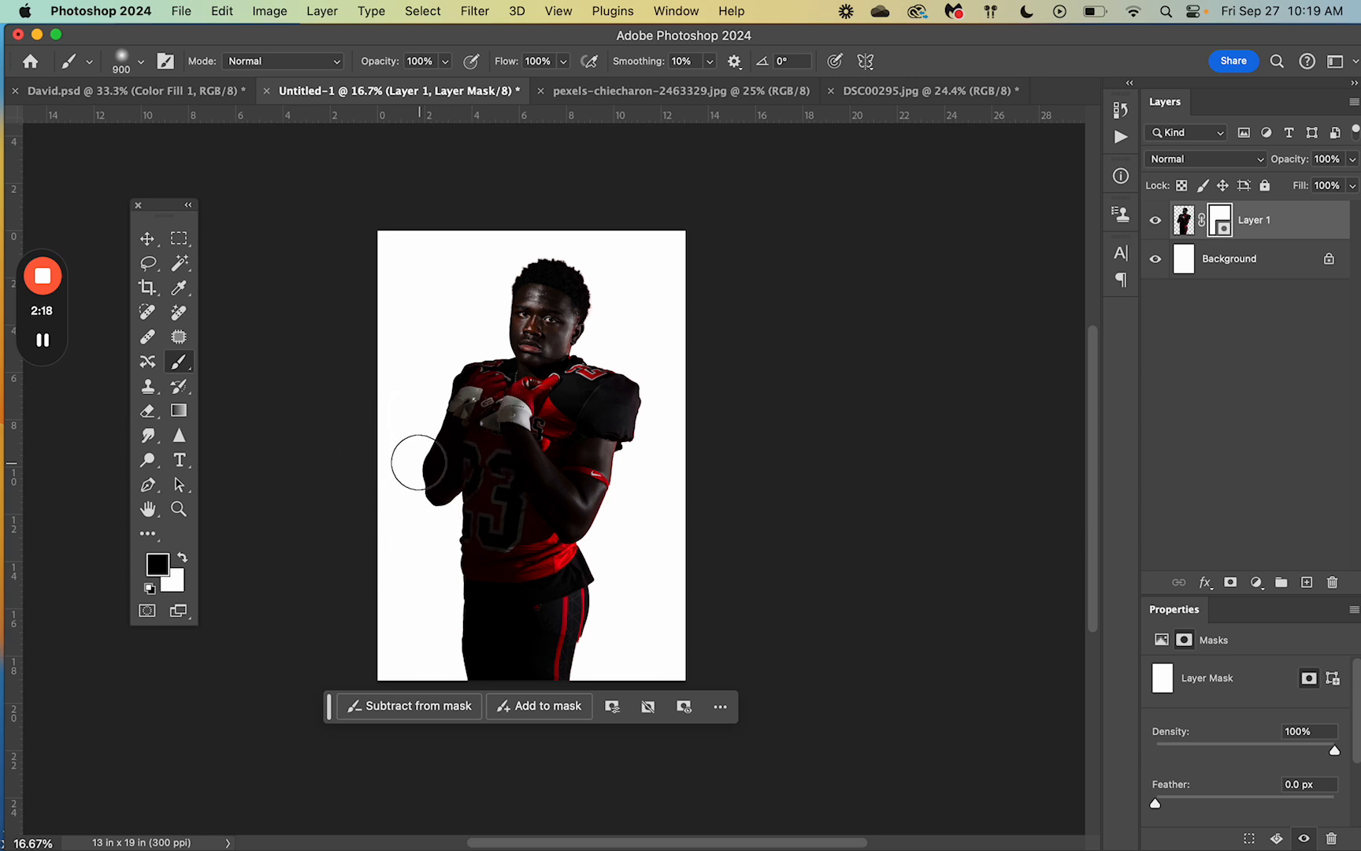
{"action": "key", "text": "bracketright"}
{"action": "key", "text": "bracketright"}
{"action": "key", "text": "bracketright"}
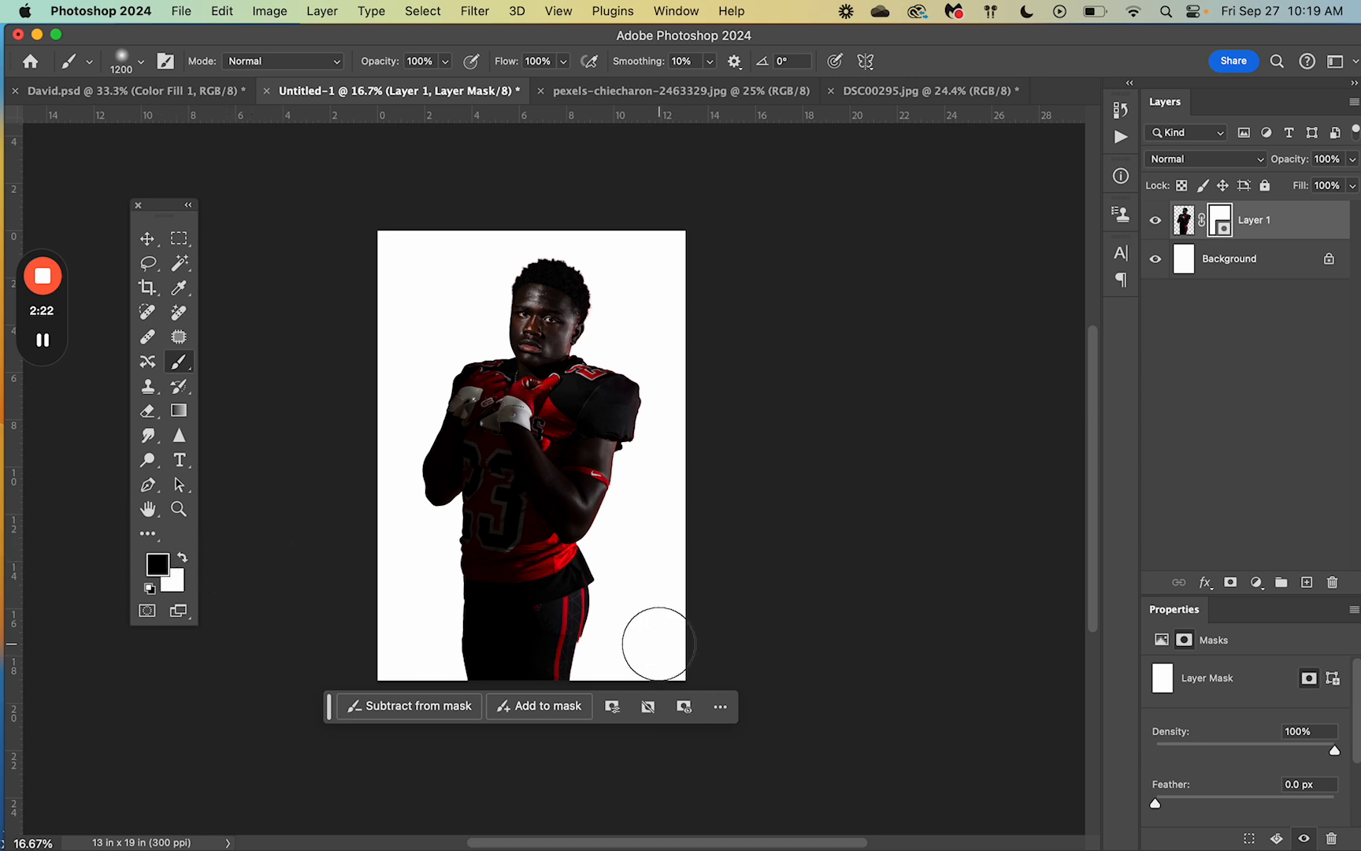
{"action": "key", "text": "bracketright"}
{"action": "key", "text": "bracketright"}
{"action": "mouse_move", "coordinate": [644, 619]}
{"action": "left_mouse_down"}
{"action": "mouse_move", "coordinate": [560, 655]}
{"action": "mouse_move", "coordinate": [556, 629]}
{"action": "mouse_move", "coordinate": [520, 668]}
{"action": "mouse_move", "coordinate": [458, 690]}
{"action": "mouse_move", "coordinate": [607, 597]}
{"action": "mouse_move", "coordinate": [556, 635]}
{"action": "mouse_move", "coordinate": [424, 641]}
{"action": "mouse_move", "coordinate": [586, 585]}
{"action": "mouse_move", "coordinate": [456, 597]}
{"action": "mouse_move", "coordinate": [585, 564]}
{"action": "mouse_move", "coordinate": [510, 527]}
{"action": "mouse_move", "coordinate": [466, 582]}
{"action": "mouse_move", "coordinate": [480, 536]}
{"action": "mouse_move", "coordinate": [596, 532]}
{"action": "mouse_move", "coordinate": [493, 511]}
{"action": "mouse_move", "coordinate": [460, 546]}
{"action": "mouse_move", "coordinate": [583, 568]}
{"action": "left_mouse_up"}
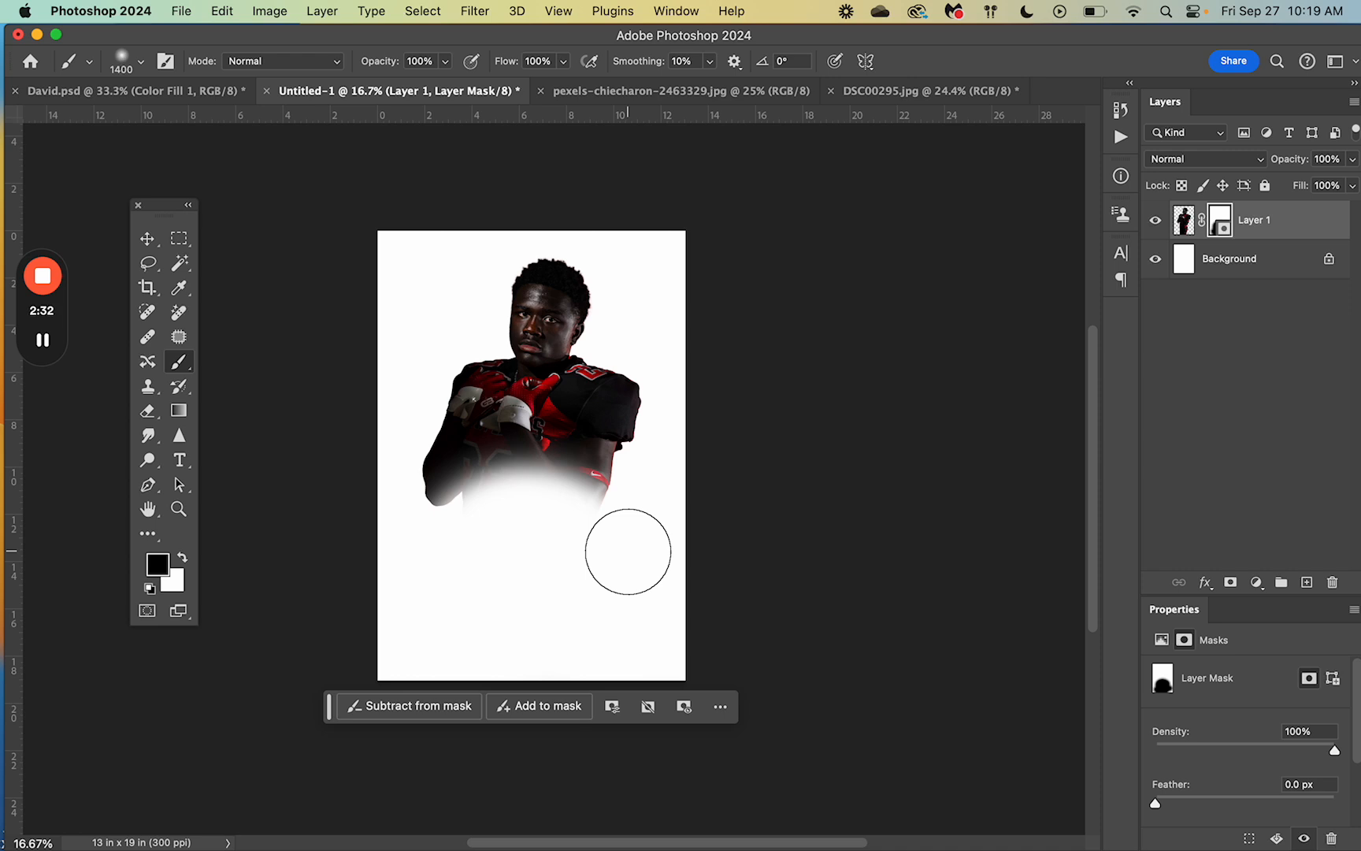
Step: Swap to white and paint over the mask to restore the player's lower body
{"action": "left_click", "coordinate": [182, 557]}
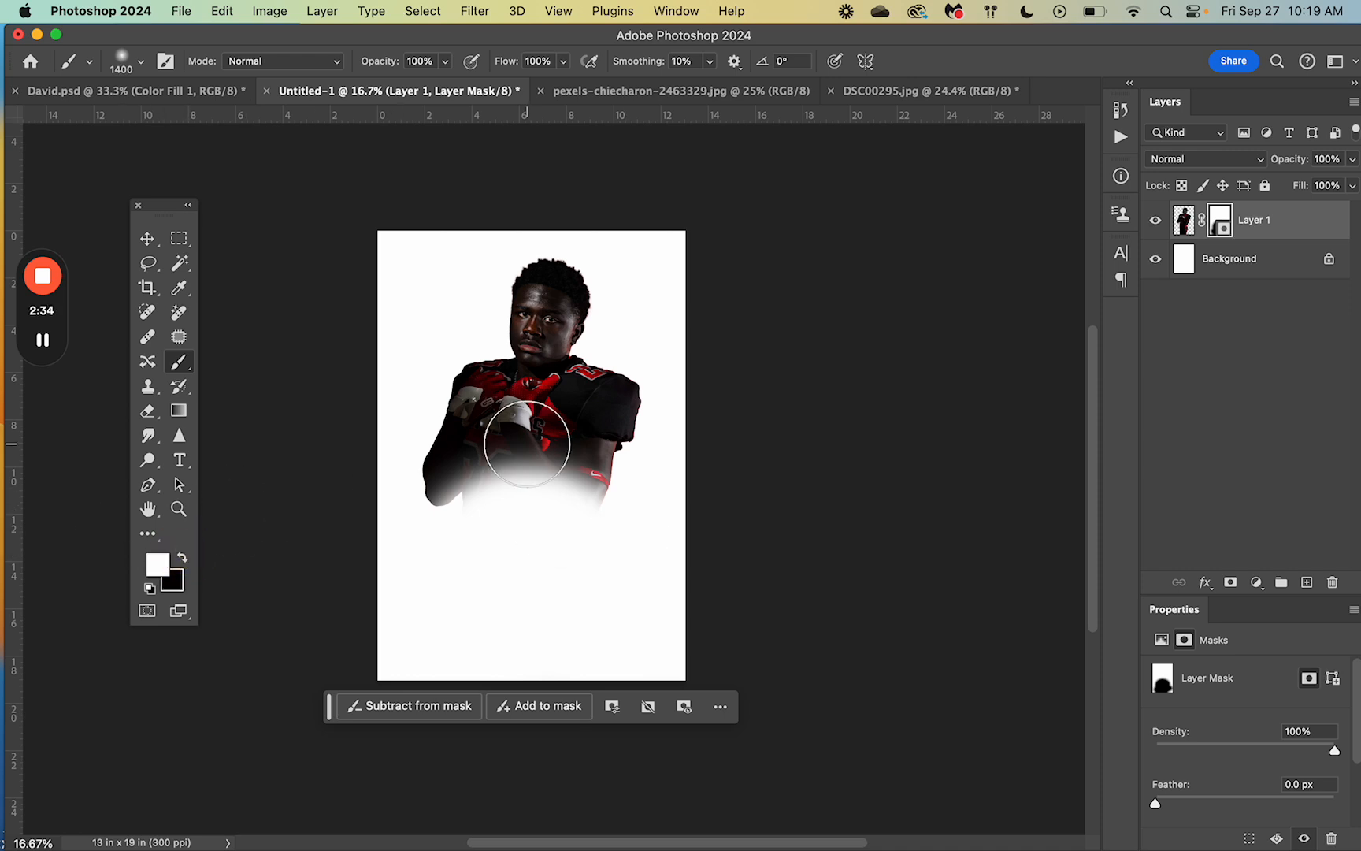
{"action": "mouse_move", "coordinate": [526, 443]}
{"action": "left_mouse_down"}
{"action": "mouse_move", "coordinate": [455, 474]}
{"action": "mouse_move", "coordinate": [475, 534]}
{"action": "mouse_move", "coordinate": [454, 568]}
{"action": "mouse_move", "coordinate": [615, 467]}
{"action": "mouse_move", "coordinate": [619, 571]}
{"action": "mouse_move", "coordinate": [483, 610]}
{"action": "mouse_move", "coordinate": [452, 640]}
{"action": "mouse_move", "coordinate": [504, 672]}
{"action": "mouse_move", "coordinate": [634, 648]}
{"action": "left_mouse_up"}
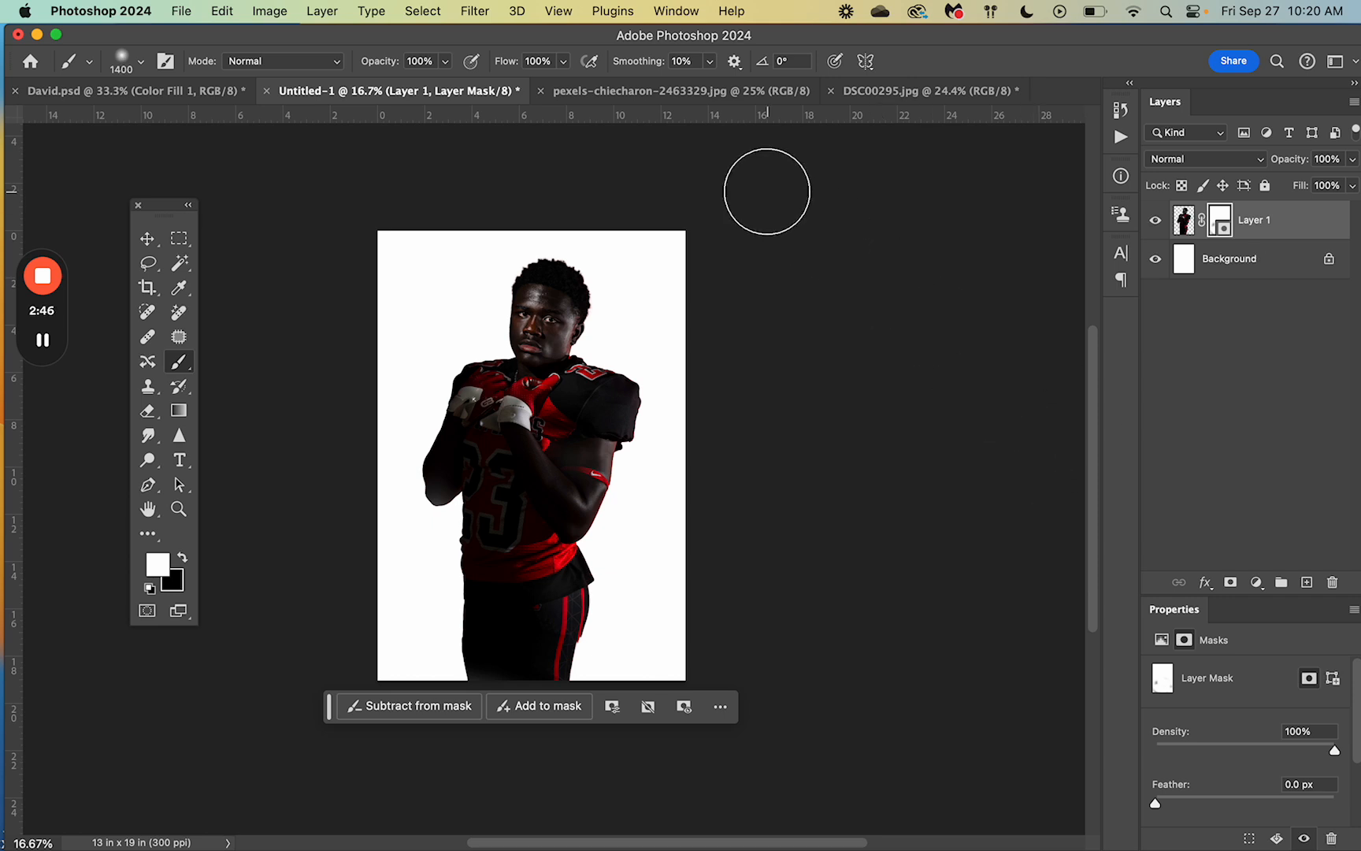
Step: Select all of the grunge texture image in the pexels document and copy it
{"action": "left_click", "coordinate": [693, 97]}
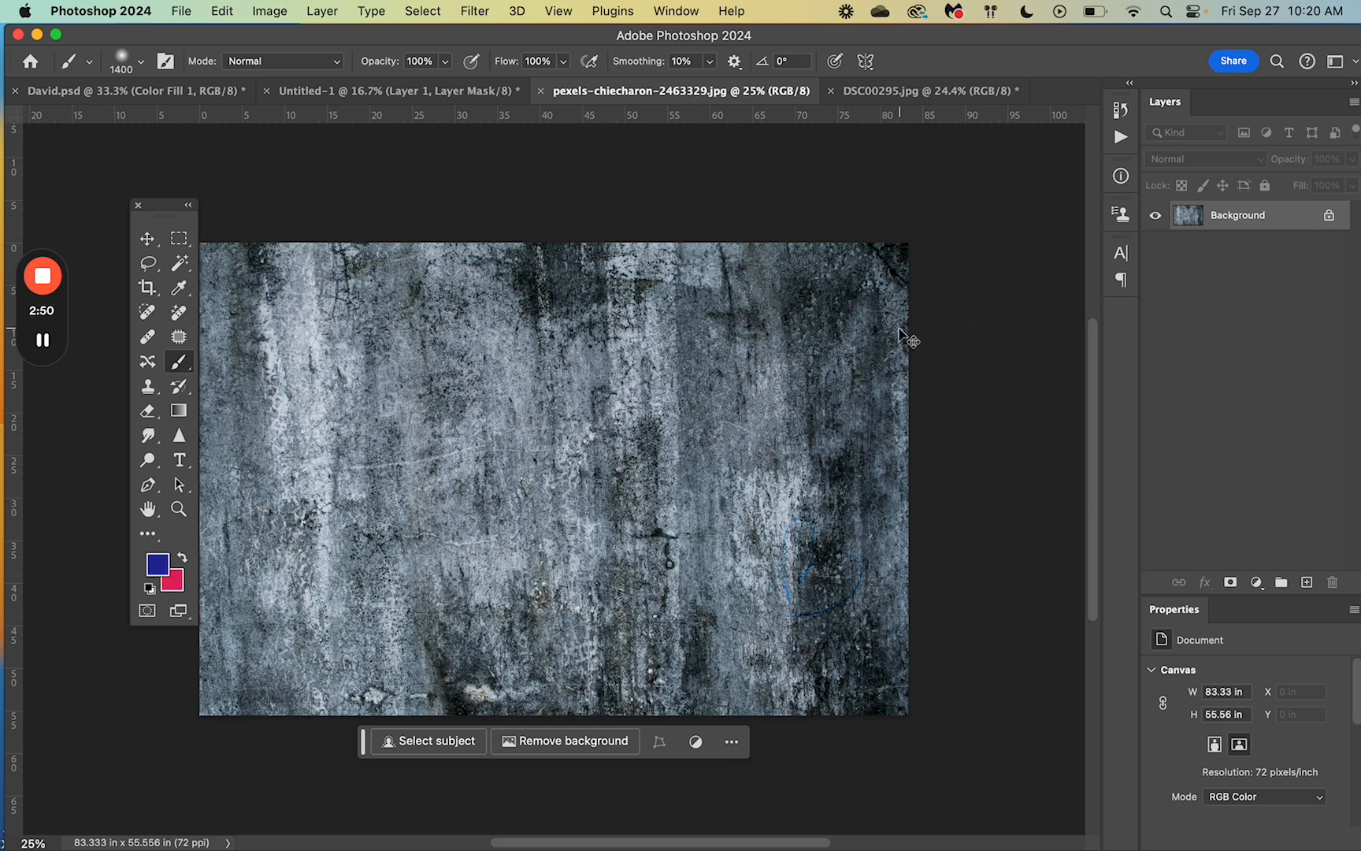
{"action": "key", "text": "super+a"}
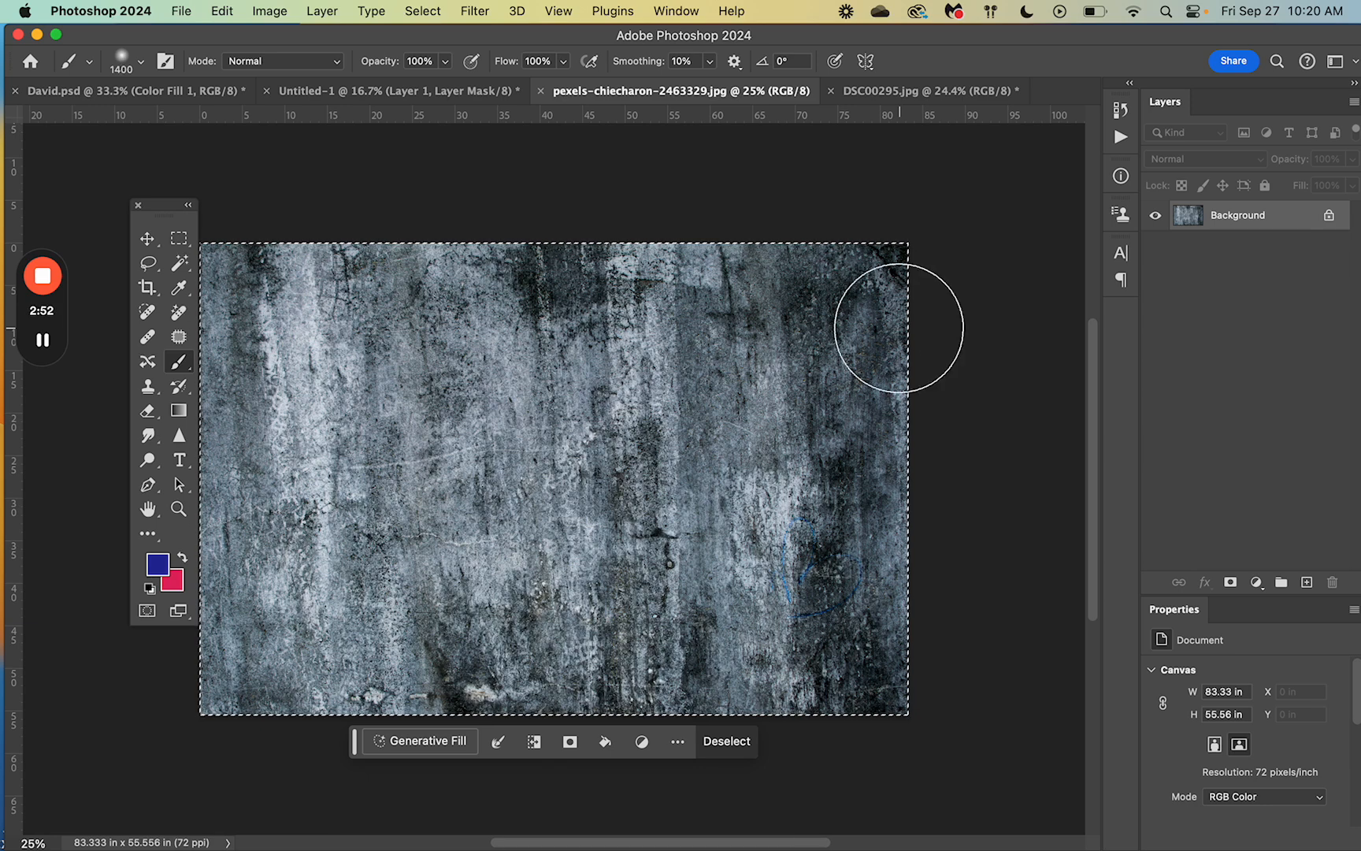
{"action": "scroll", "coordinate": [918, 328], "scroll_direction": "left", "scroll_amount": 1}
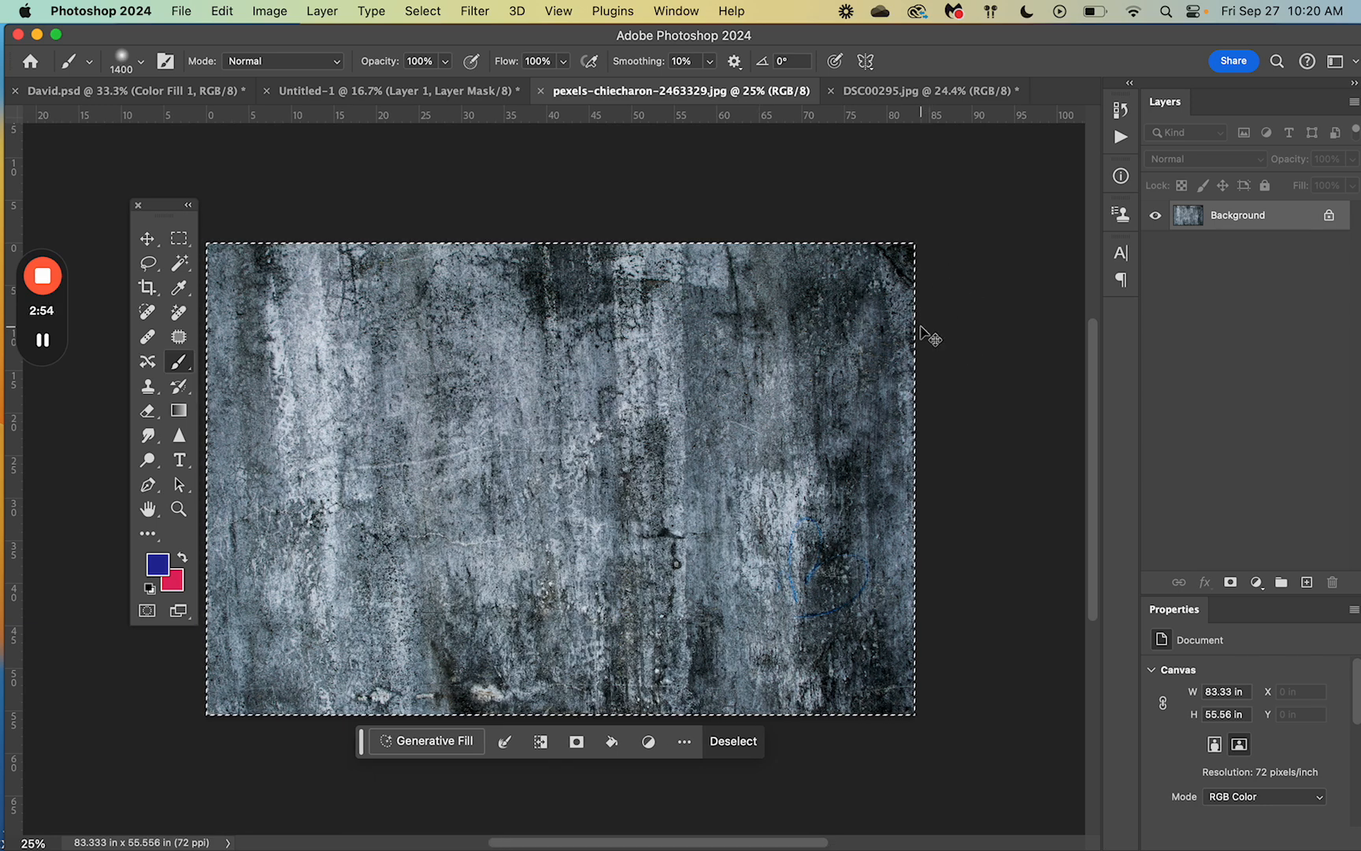
Step: Paste the grunge texture into Untitled-1 as a new layer and switch to the Move tool
{"action": "left_click", "coordinate": [389, 93]}
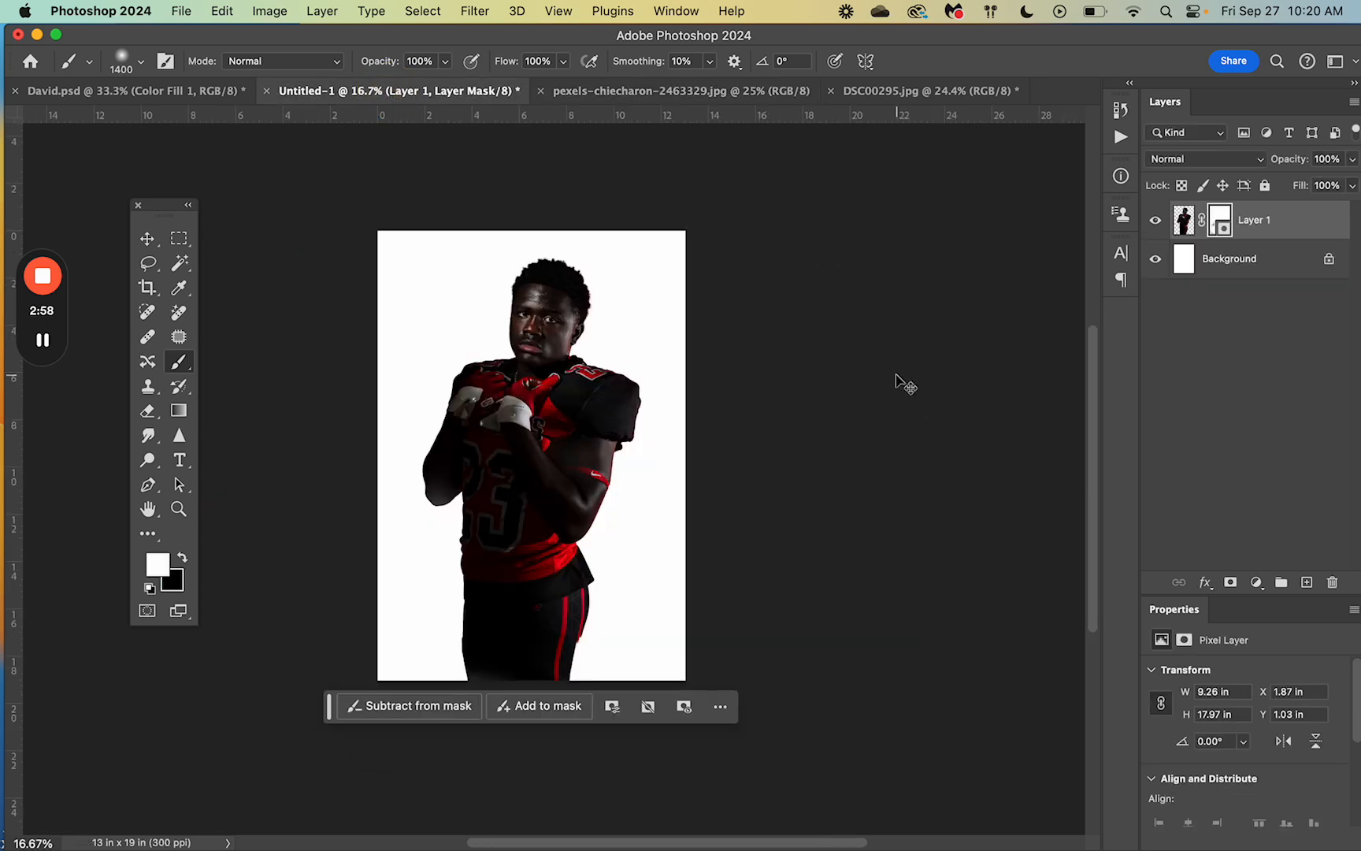
{"action": "key", "text": "super+v"}
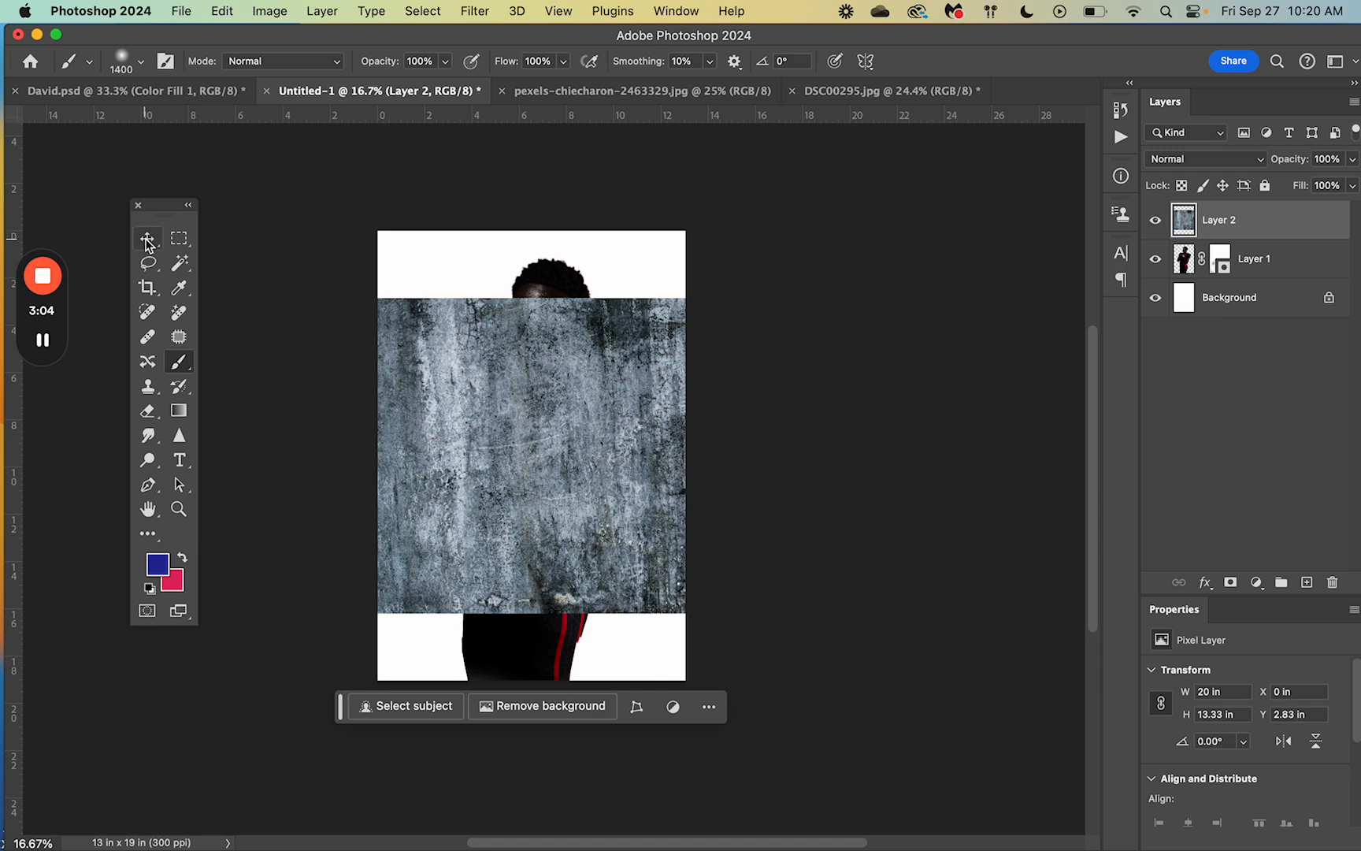
{"action": "left_click", "coordinate": [147, 238]}
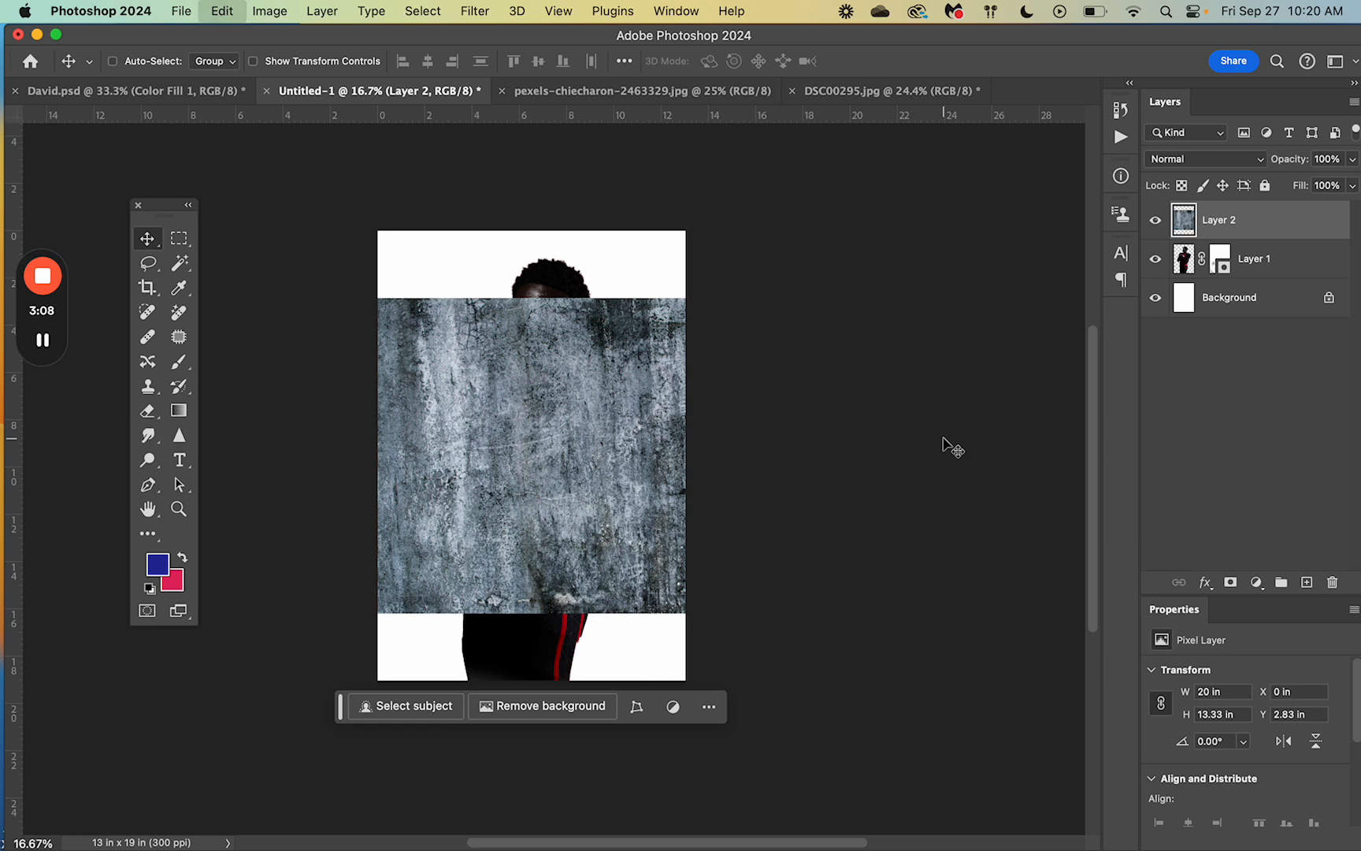
{"action": "key", "text": "super+t"}
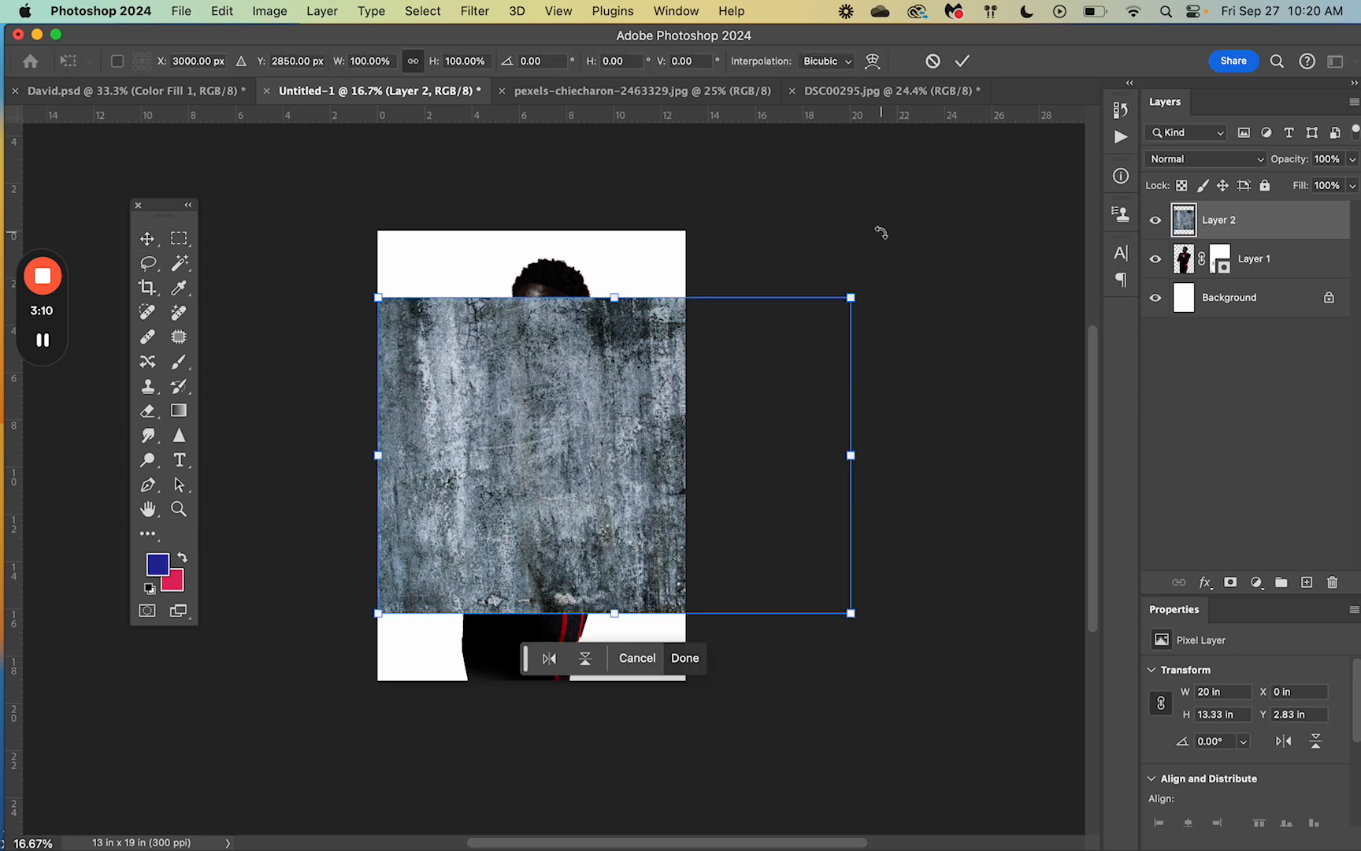
{"action": "left_click", "coordinate": [872, 265]}
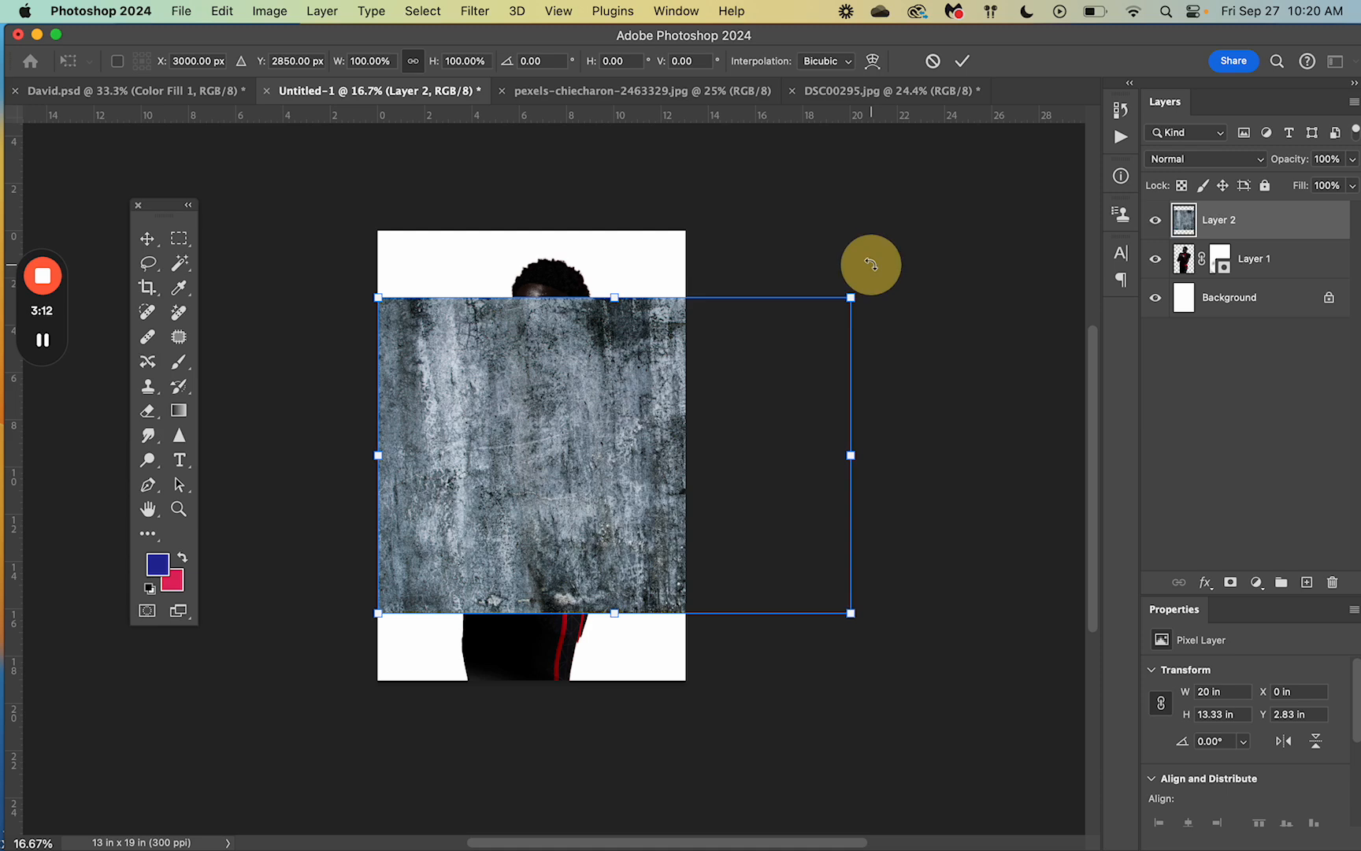
{"action": "left_click_drag", "start_coordinate": [871, 265], "coordinate": [903, 397]}
{"action": "key", "text": "Escape"}
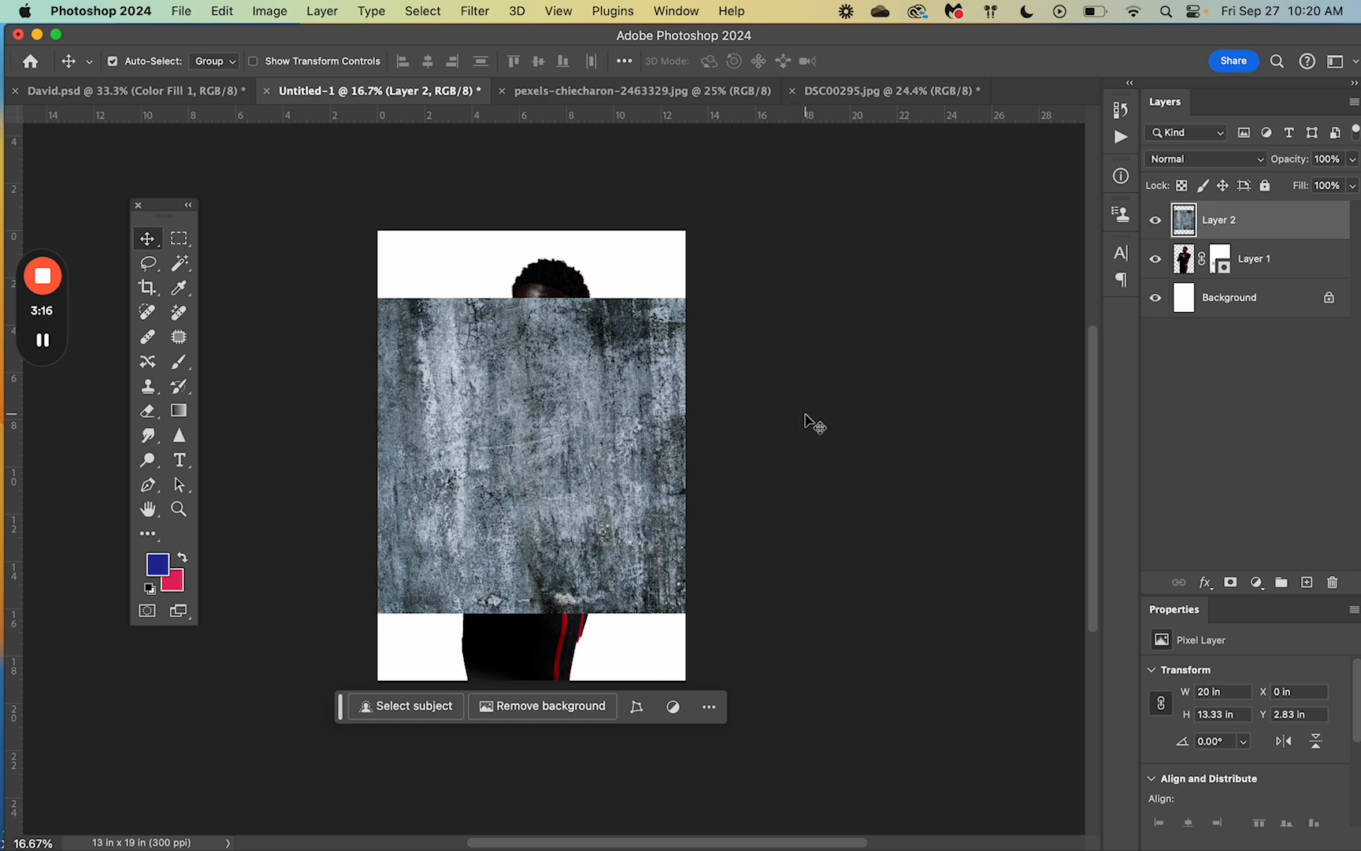
Step: Free-transform the grunge texture: rotate it a quarter turn and scale it to about 13.5 × 20.2 in, covering the whole canvas
{"action": "key", "text": "super+t"}
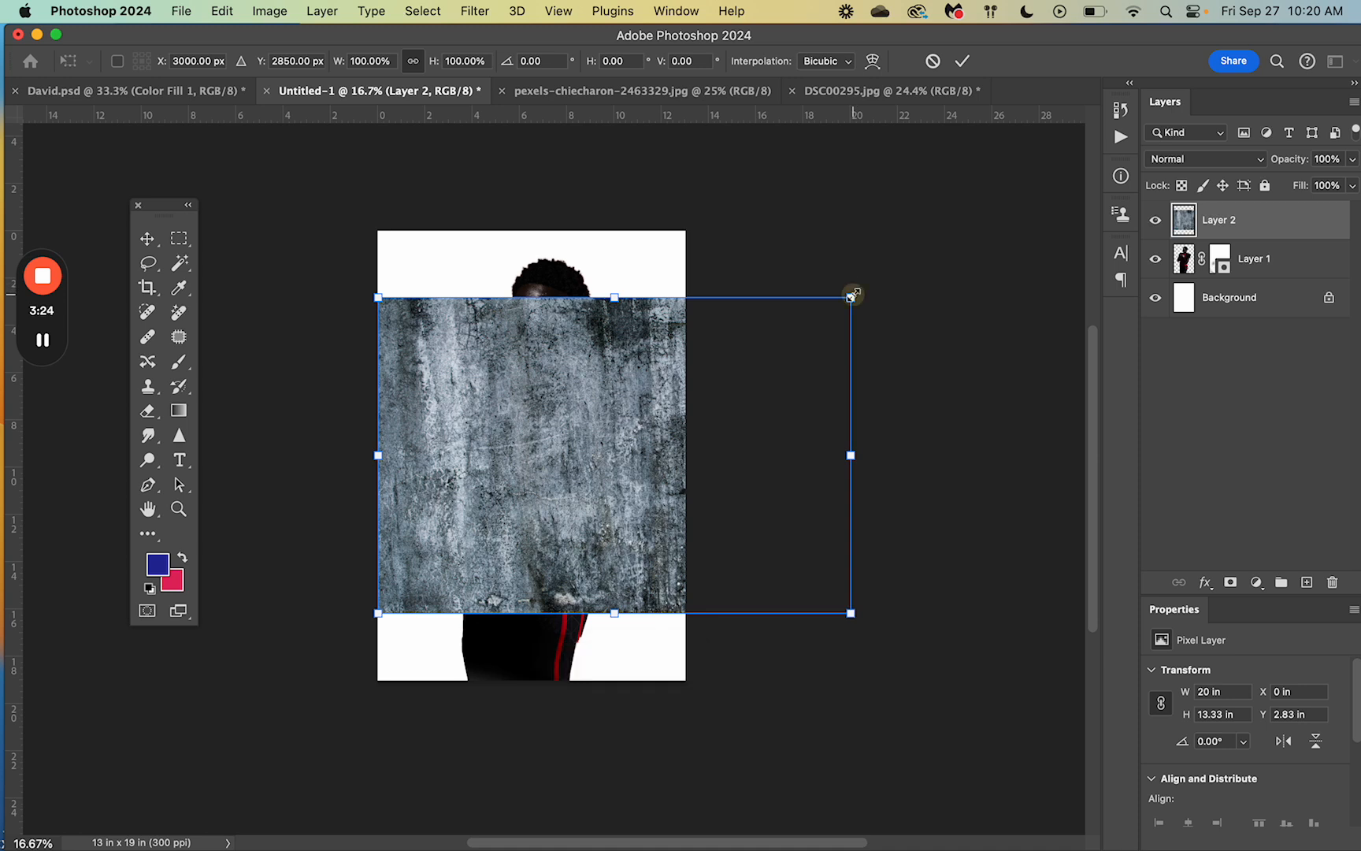
{"action": "mouse_move", "coordinate": [853, 296]}
{"action": "left_mouse_down"}
{"action": "mouse_move", "coordinate": [814, 319]}
{"action": "mouse_move", "coordinate": [831, 311]}
{"action": "left_mouse_up"}
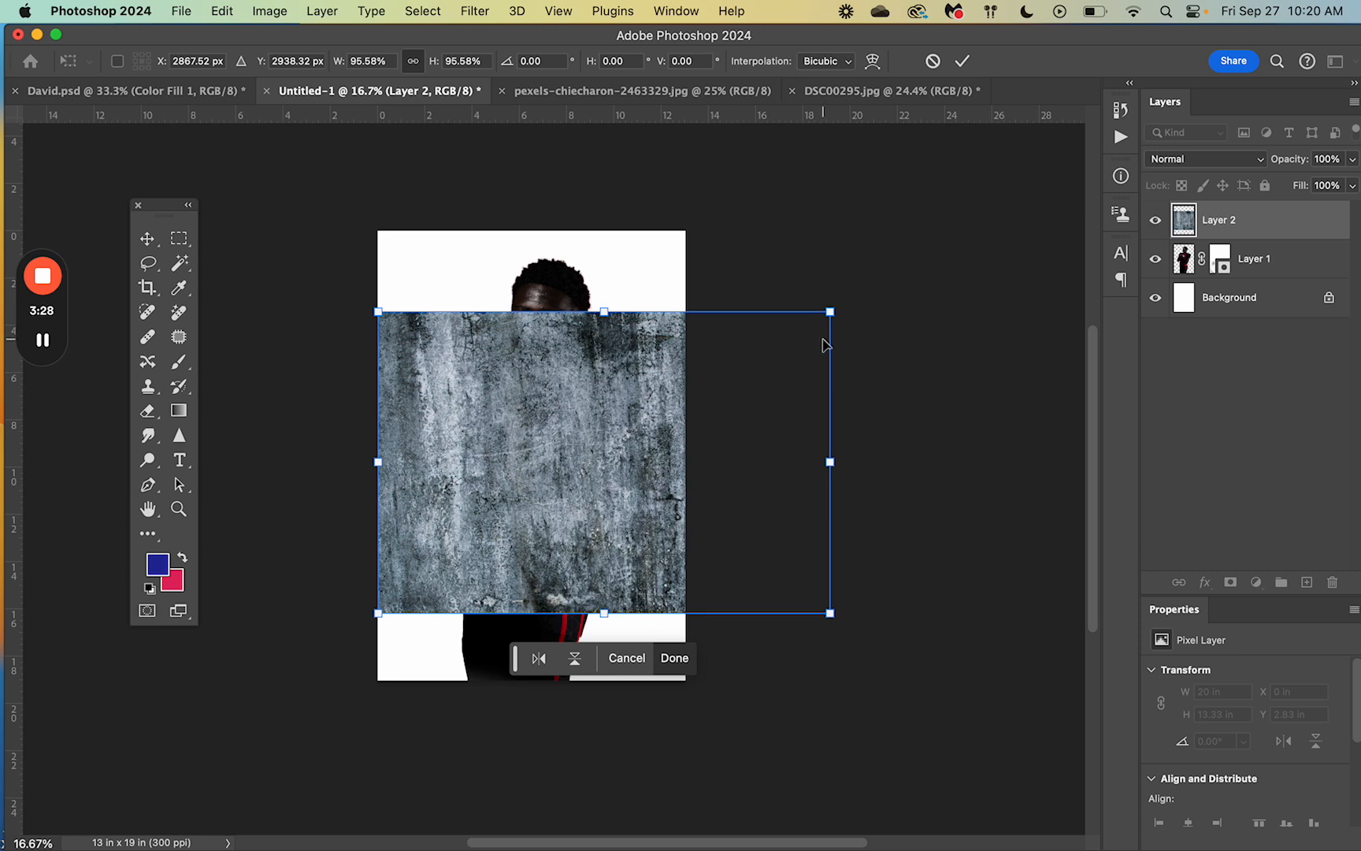
{"action": "left_click_drag", "start_coordinate": [831, 309], "coordinate": [794, 331]}
{"action": "left_click_drag", "start_coordinate": [811, 319], "coordinate": [793, 336]}
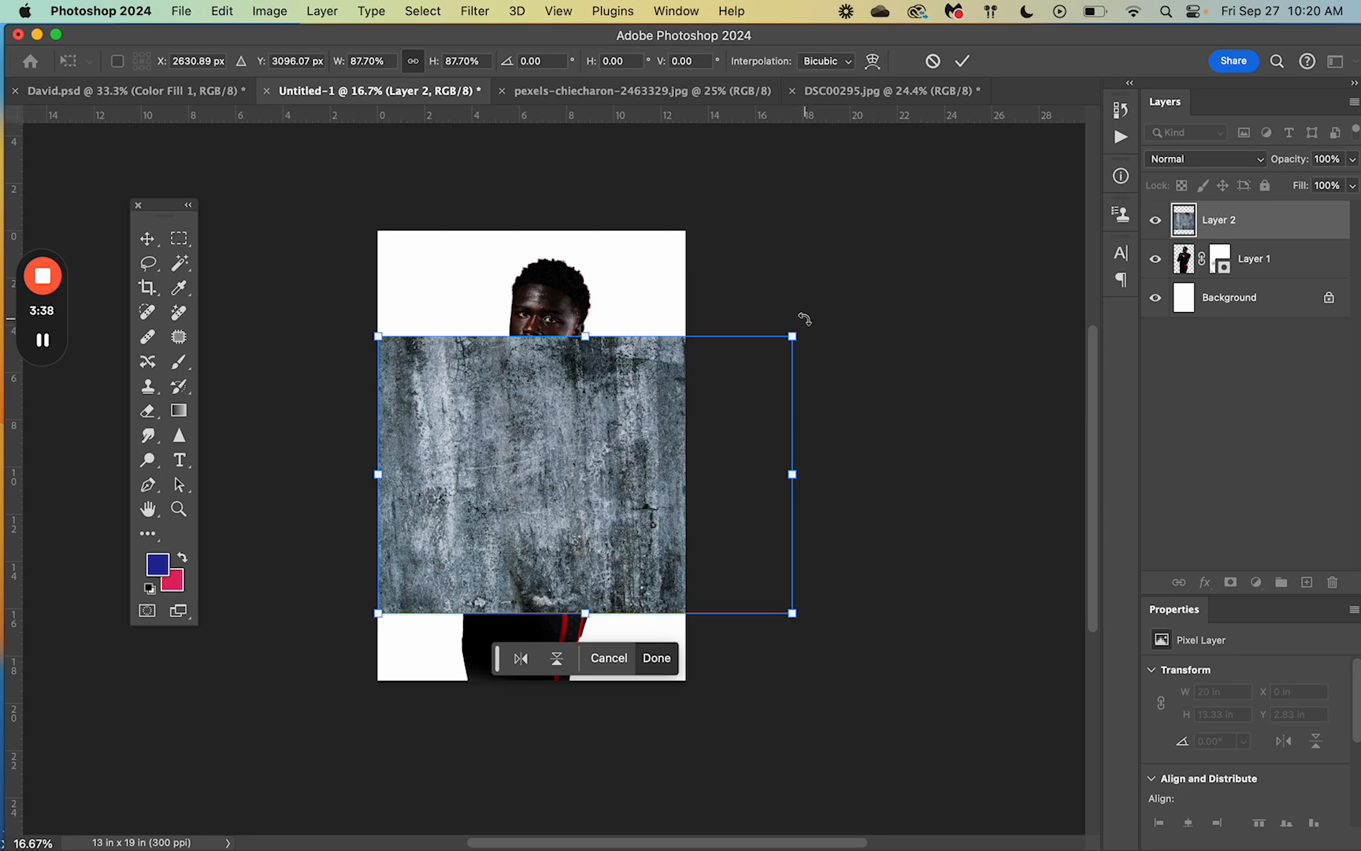
{"action": "left_click_drag", "start_coordinate": [802, 321], "coordinate": [716, 659]}
{"action": "left_click_drag", "start_coordinate": [538, 462], "coordinate": [475, 419]}
{"action": "left_click_drag", "start_coordinate": [654, 644], "coordinate": [696, 707]}
{"action": "left_click_drag", "start_coordinate": [592, 536], "coordinate": [587, 528]}
{"action": "key", "text": "Return"}
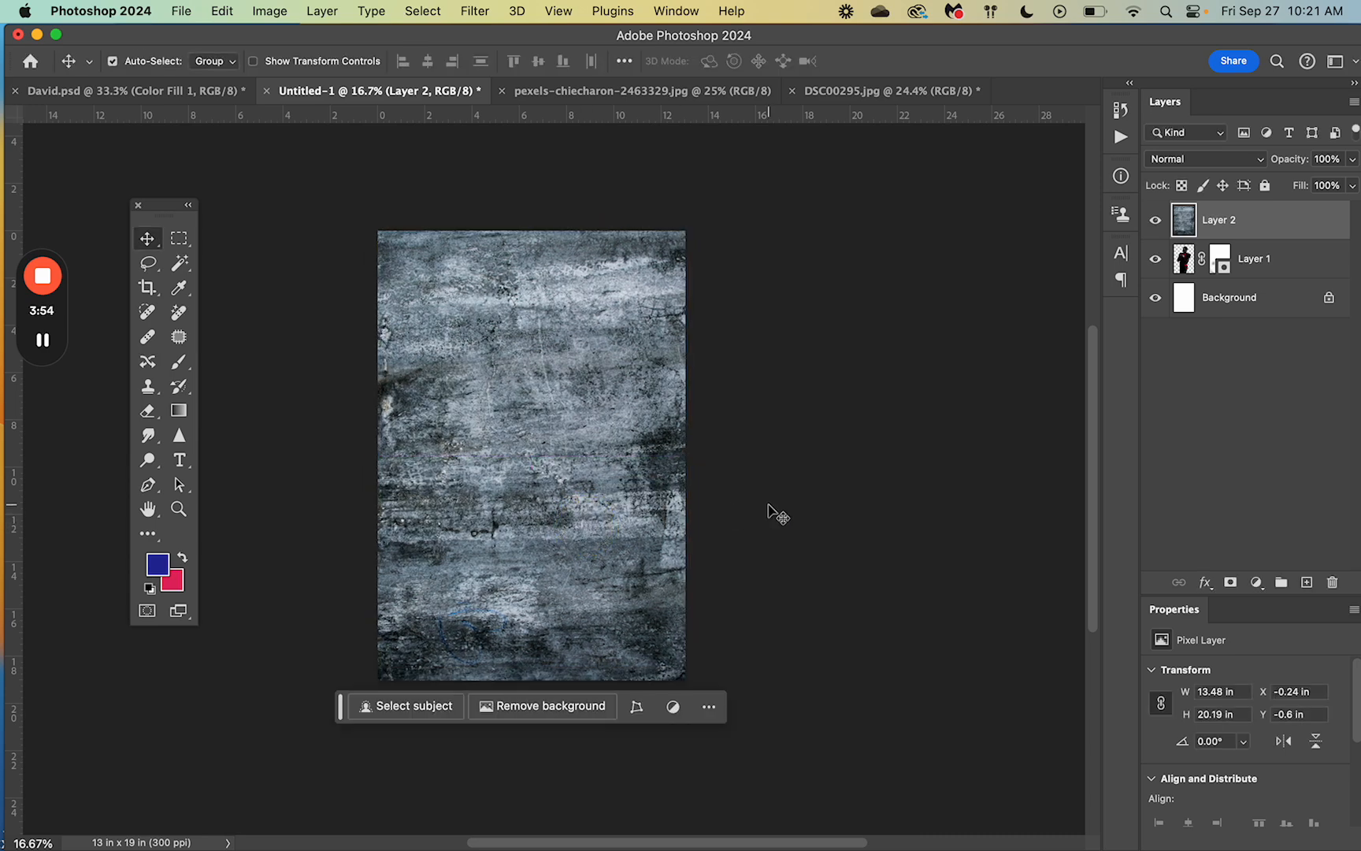
Step: Move the texture layer beneath the player layer in the layer stack
{"action": "left_click_drag", "start_coordinate": [1231, 227], "coordinate": [1233, 284]}
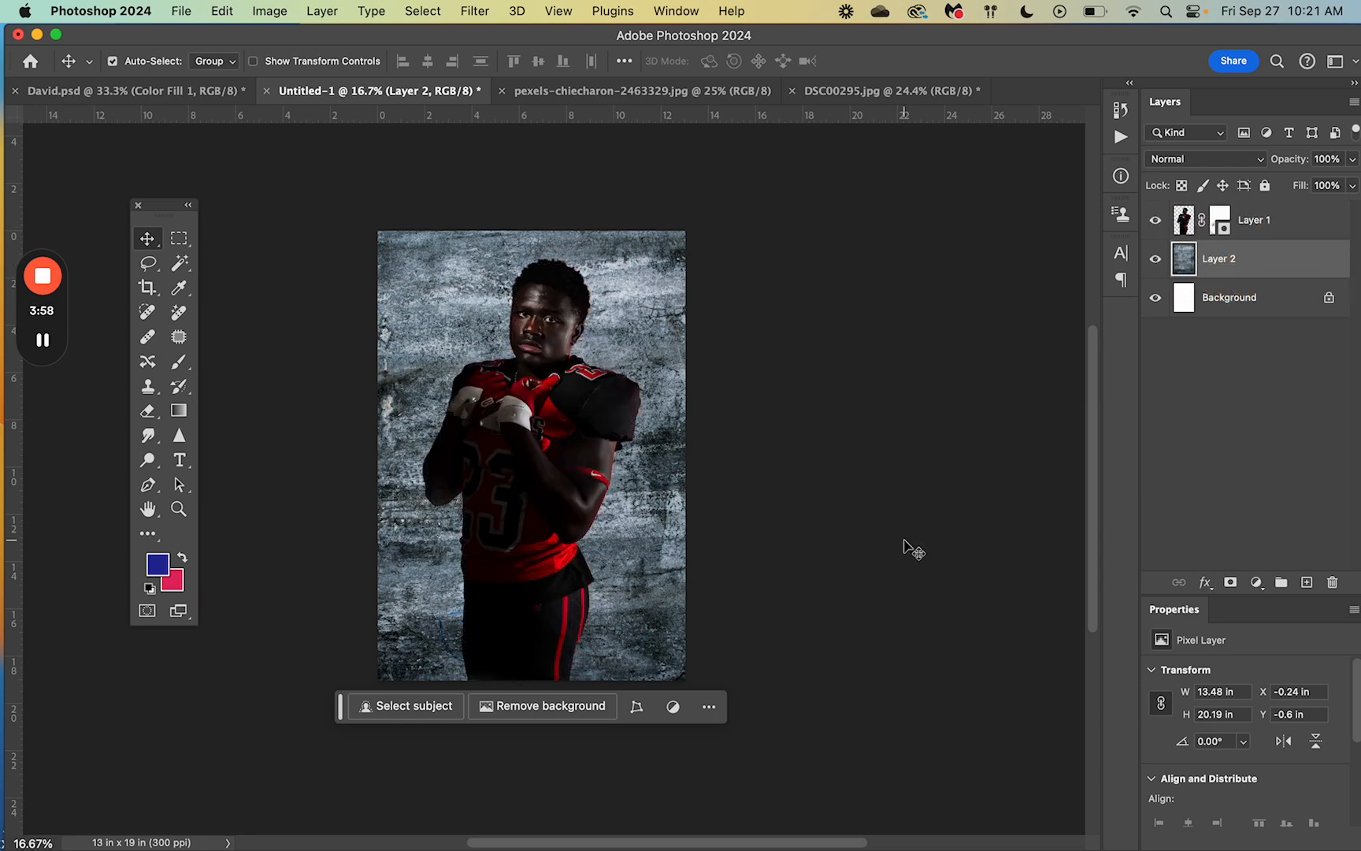